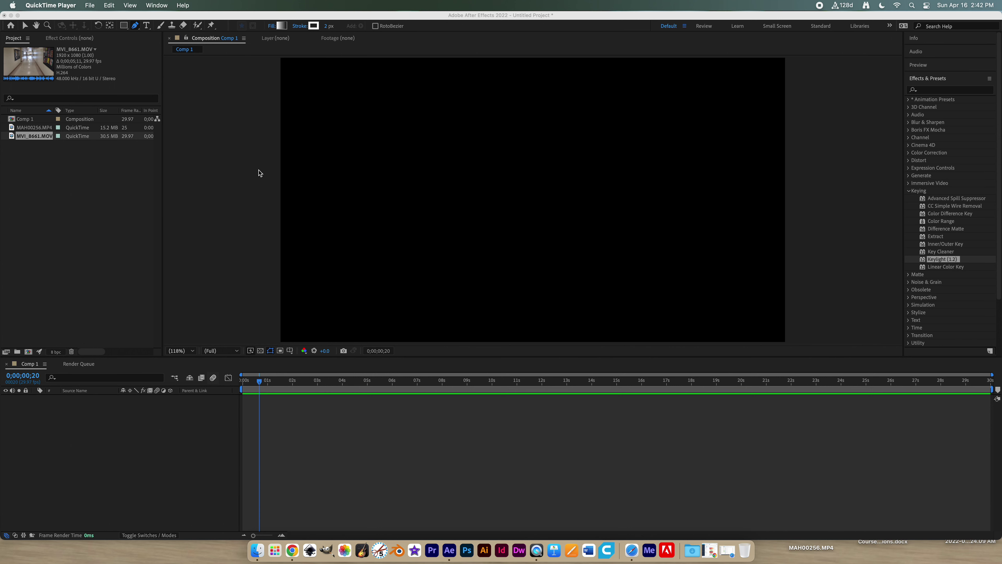
# Add the MAH00256.MP4 footage to the Comp 1 timeline
pyautogui.click(11, 128)
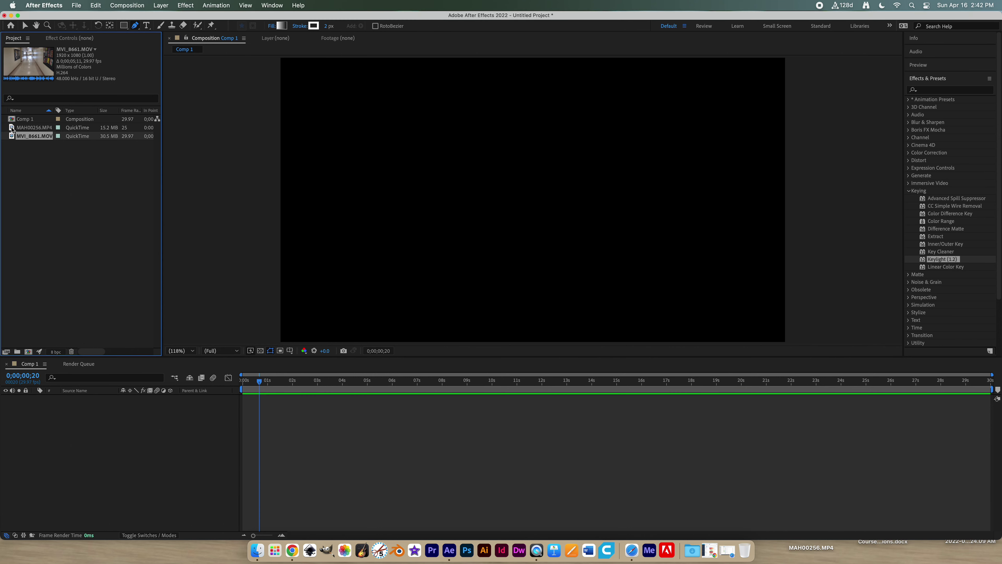
pyautogui.click(11, 128)
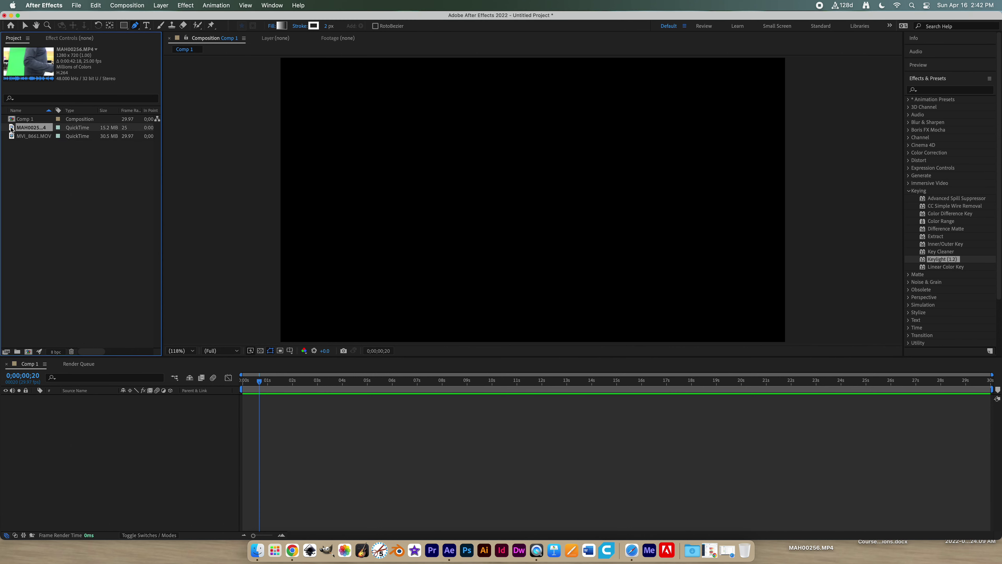
pyautogui.moveTo(11, 128); pyautogui.dragTo(283, 398)
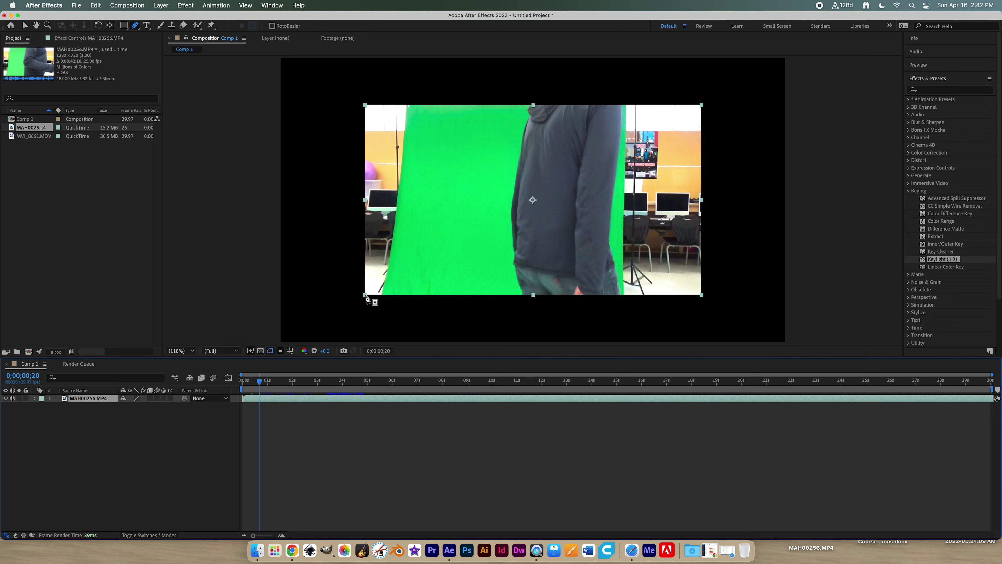
# Undo the stray mask path drawn on the clip
pyautogui.moveTo(365, 294); pyautogui.dragTo(344, 310)
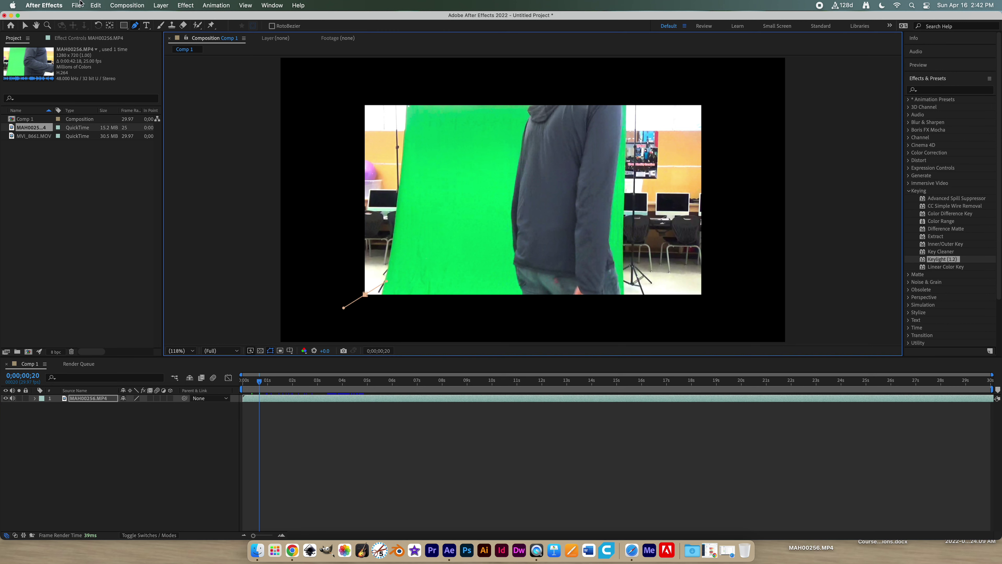
pyautogui.click(95, 5)
pyautogui.click(100, 18)
# With the Selection tool, scale the clip up to fill the composition frame
pyautogui.click(23, 27)
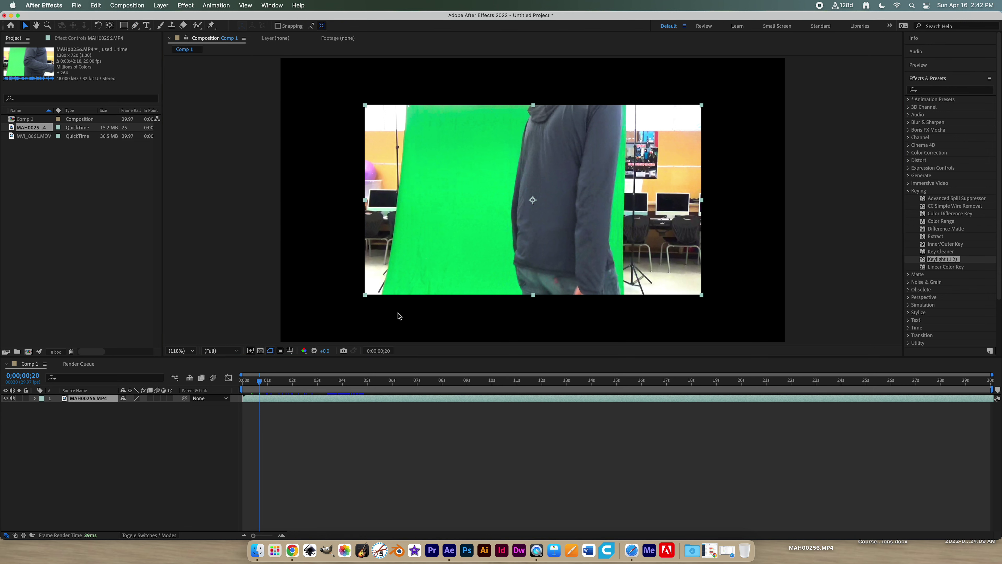
pyautogui.moveTo(365, 295); pyautogui.dragTo(278, 347)
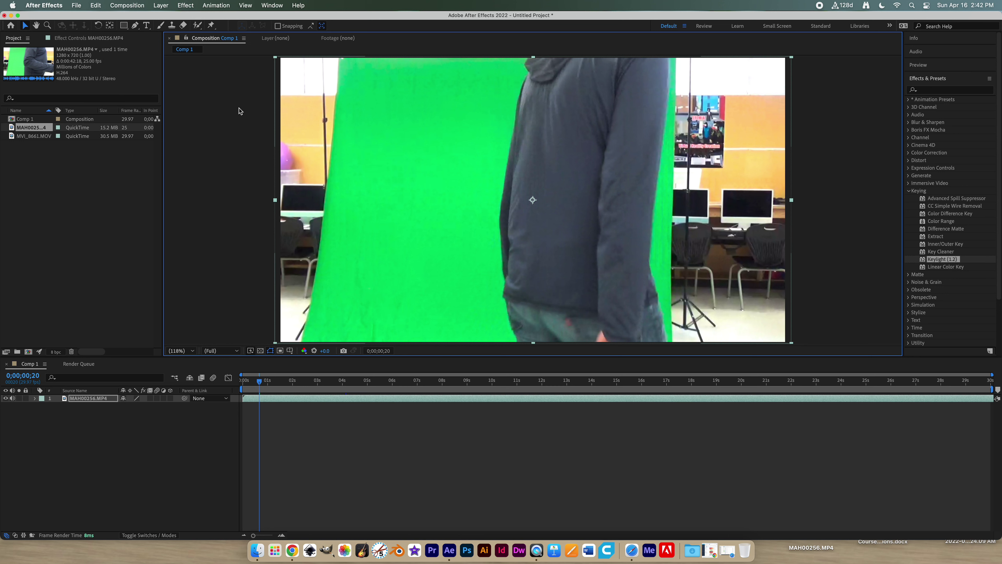
pyautogui.click(293, 398)
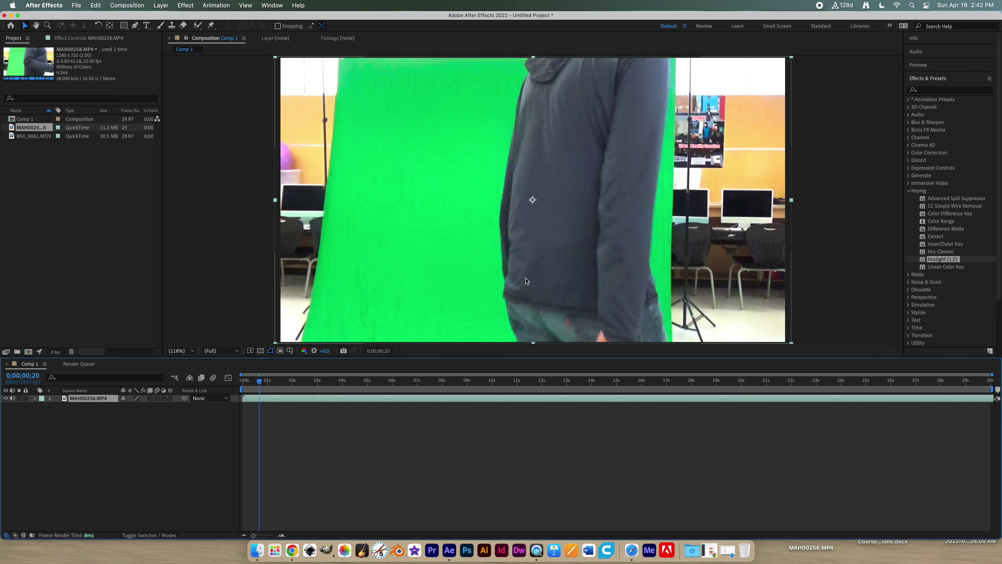
# With the Pen tool active, move the playhead to about 0;00;03;28 and try dragging Keylight onto the clip
pyautogui.click(135, 26)
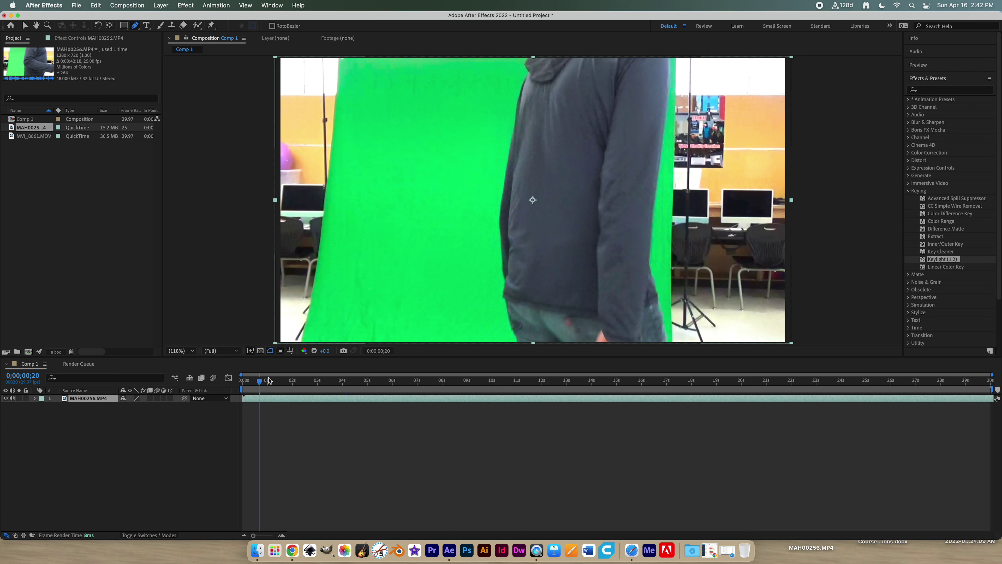
pyautogui.moveTo(260, 385); pyautogui.dragTo(340, 385)
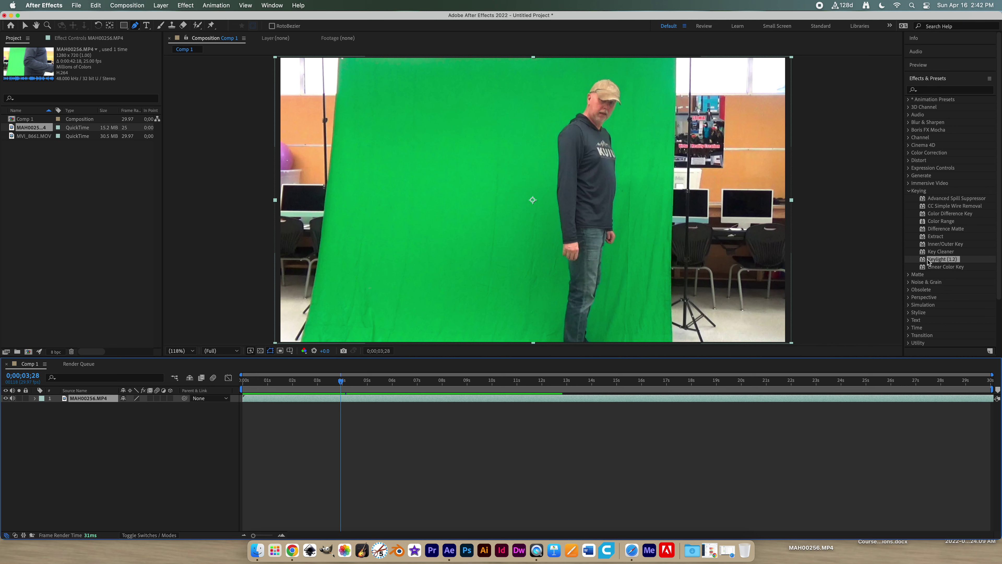
pyautogui.moveTo(928, 259); pyautogui.dragTo(341, 66)
# Draw a closed Pen mask tracing the green backdrop's corners and edges
pyautogui.click(349, 61)
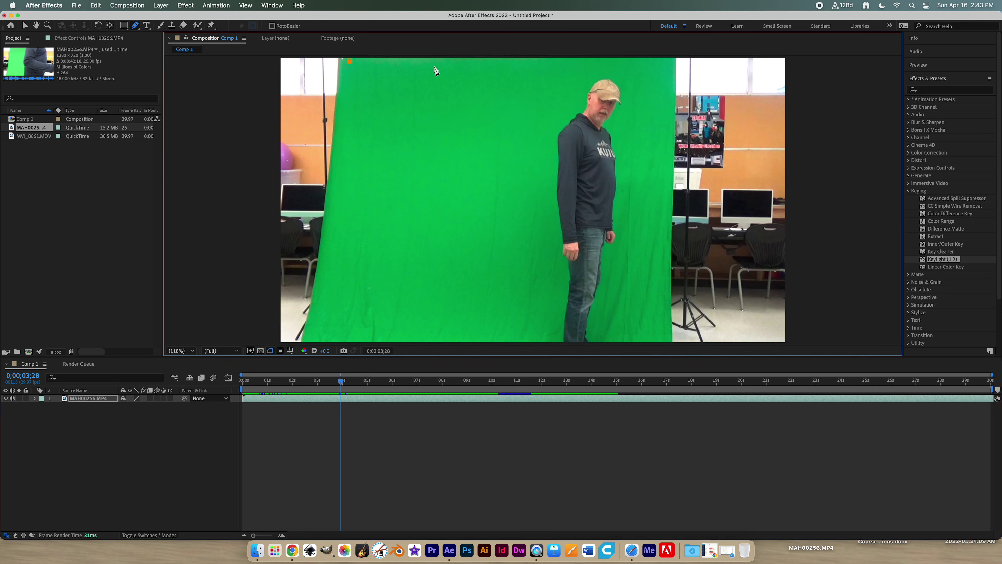
pyautogui.click(672, 62)
pyautogui.click(667, 338)
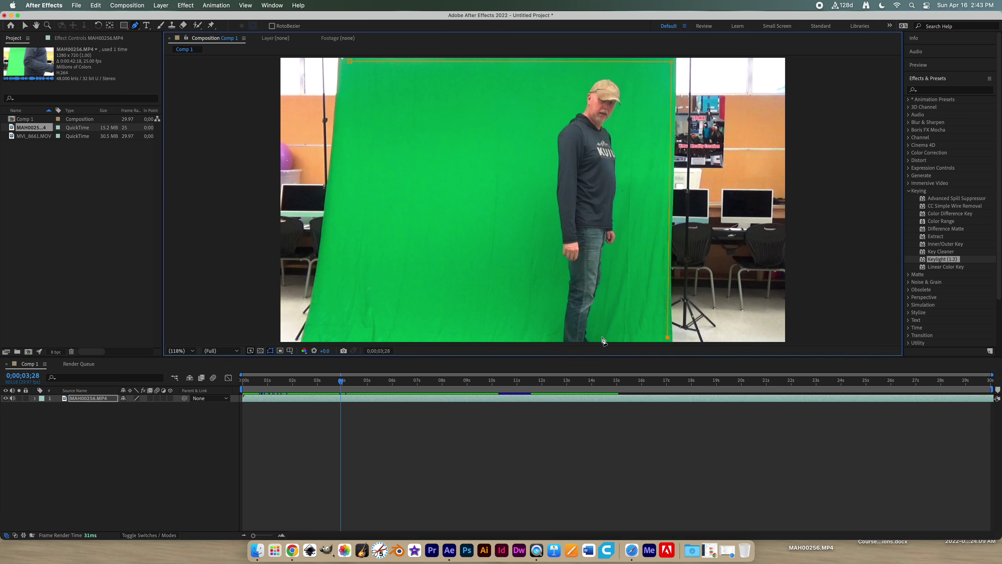
pyautogui.click(544, 337)
pyautogui.click(307, 337)
pyautogui.click(333, 189)
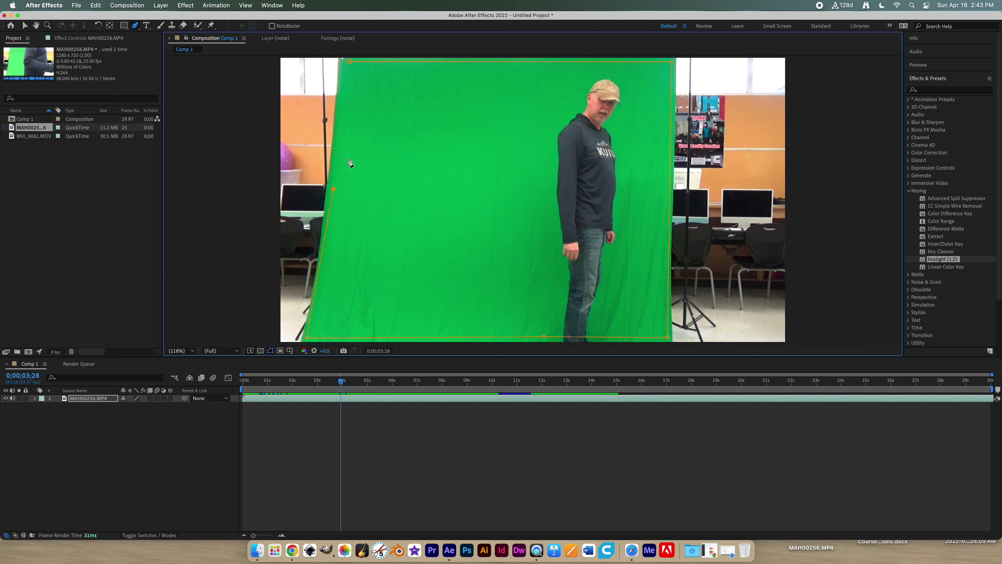
pyautogui.click(350, 62)
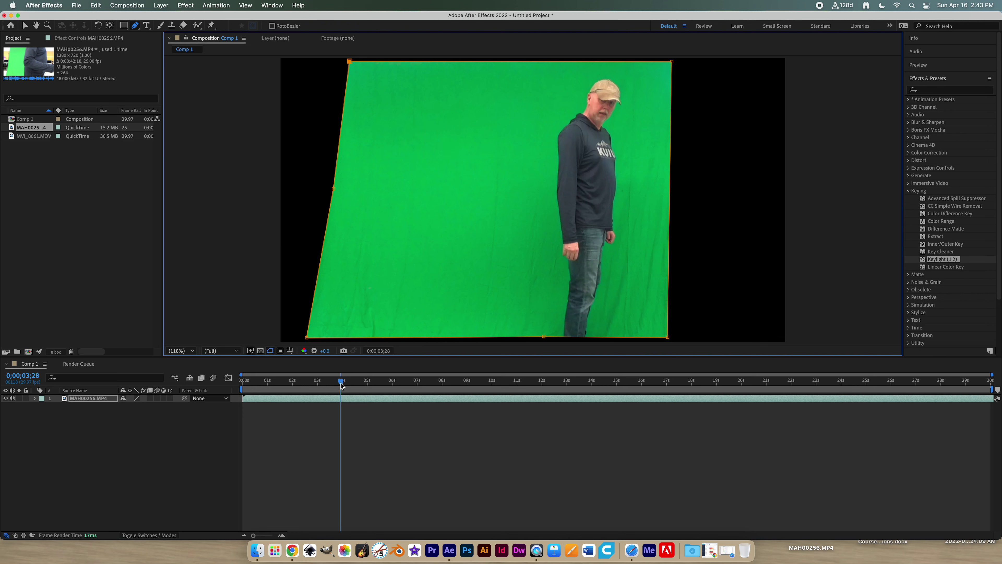
# Preview the masked clip, return to an earlier frame, and select the MAH00256.MP4 layer
pyautogui.press('space')
pyautogui.moveTo(340, 383); pyautogui.dragTo(367, 382)
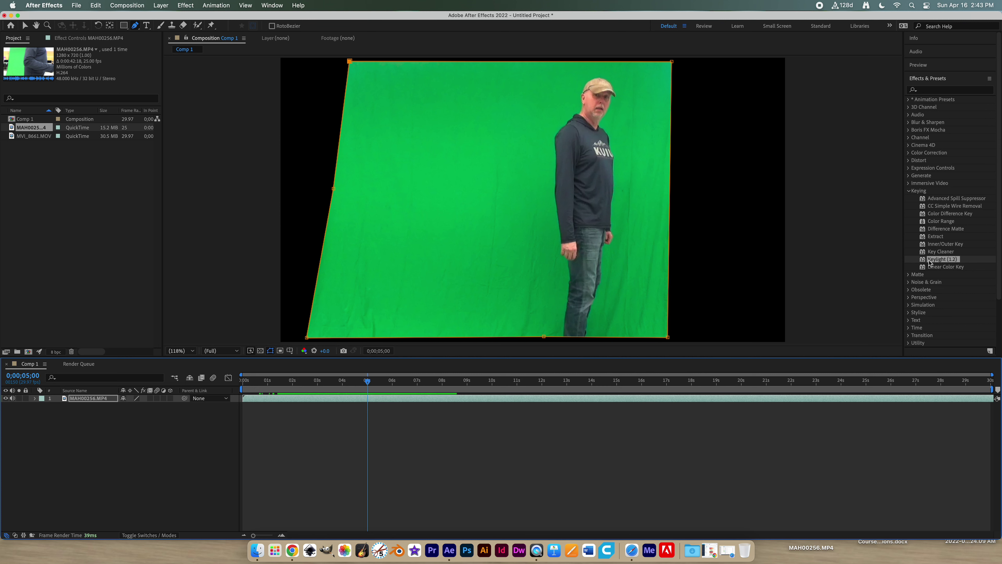
pyautogui.click(831, 399)
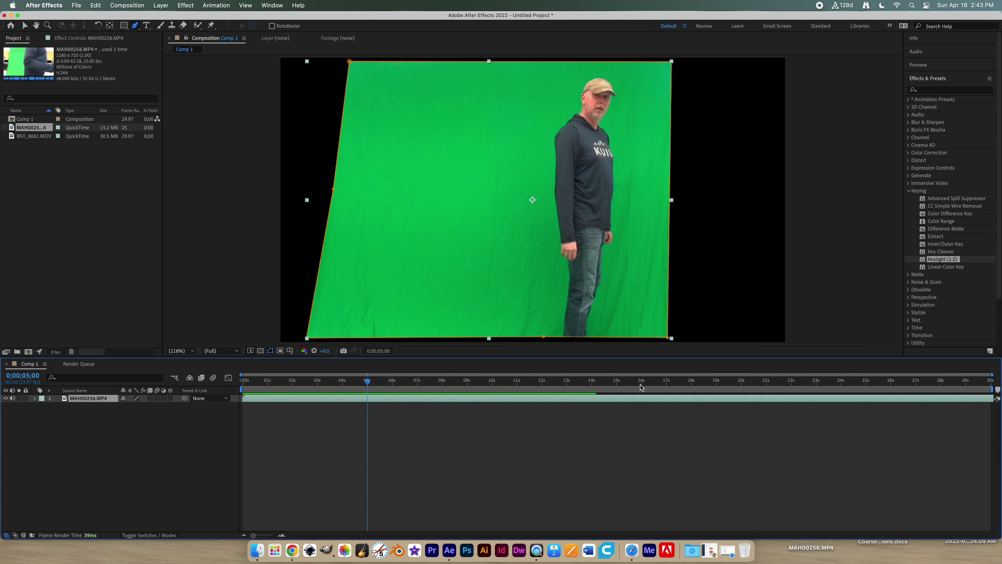
# Apply Keylight (1.2) to the layer and sample the green backdrop as its Screen Colour
pyautogui.doubleClick(942, 259)
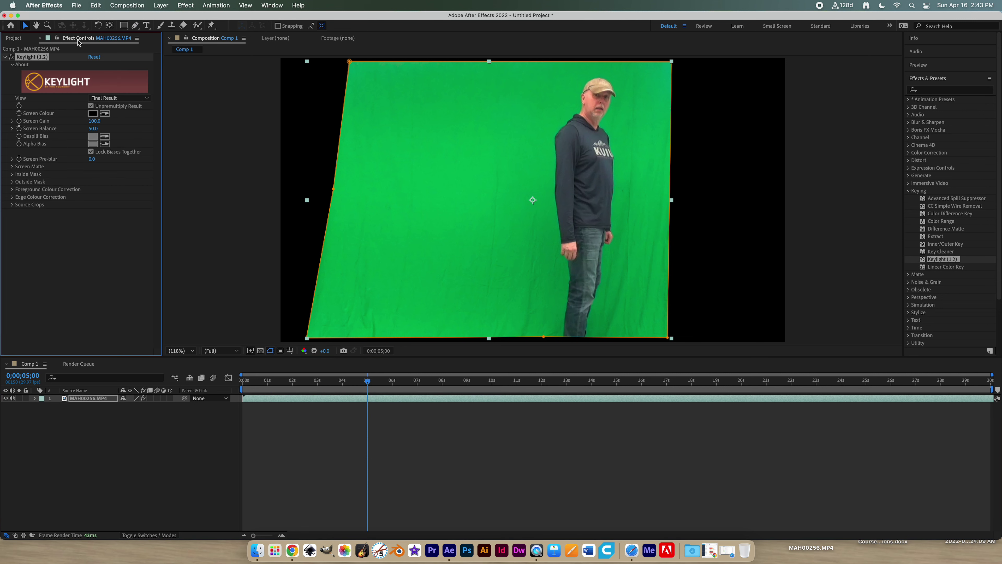
pyautogui.click(12, 40)
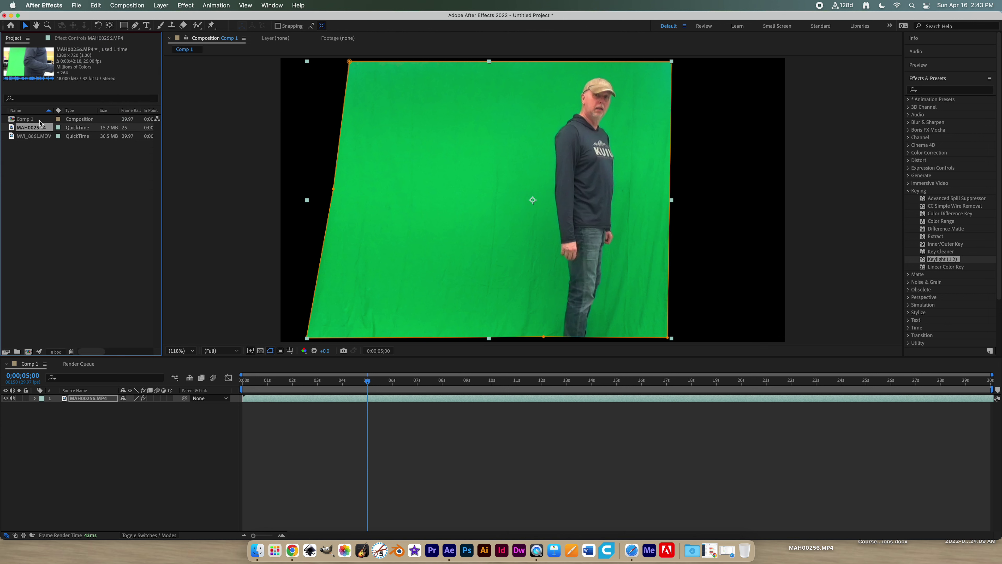
pyautogui.click(75, 39)
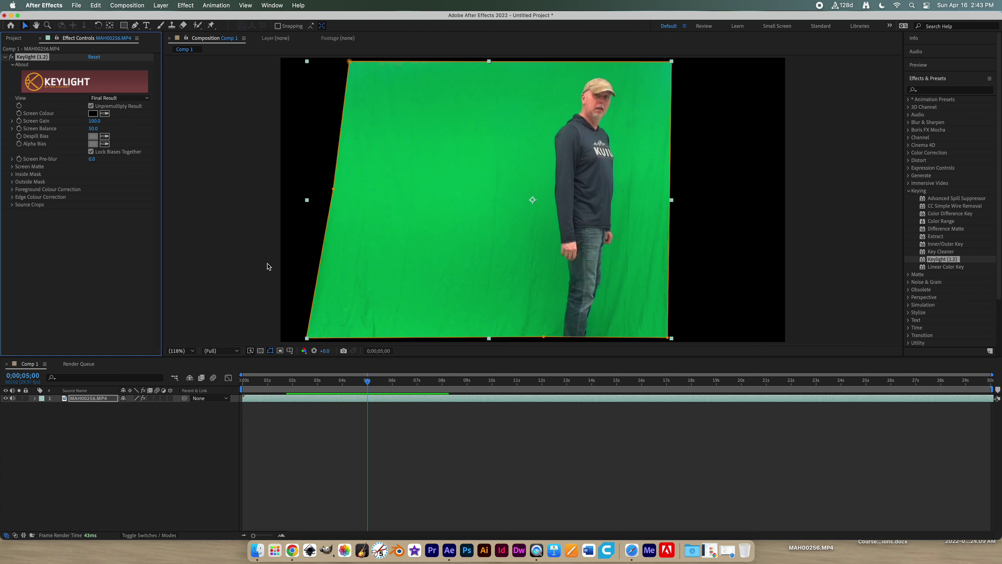
pyautogui.click(104, 114)
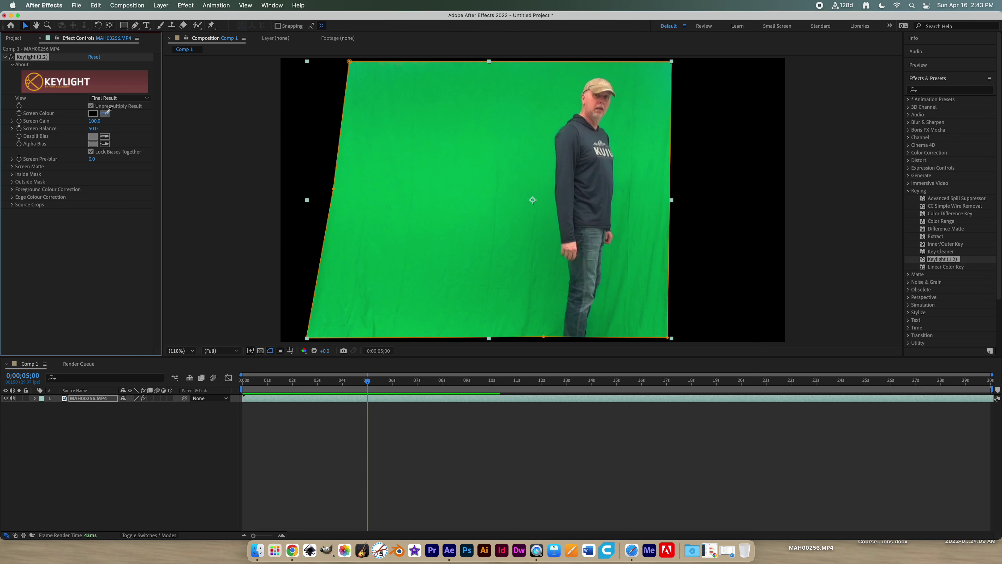
pyautogui.click(462, 130)
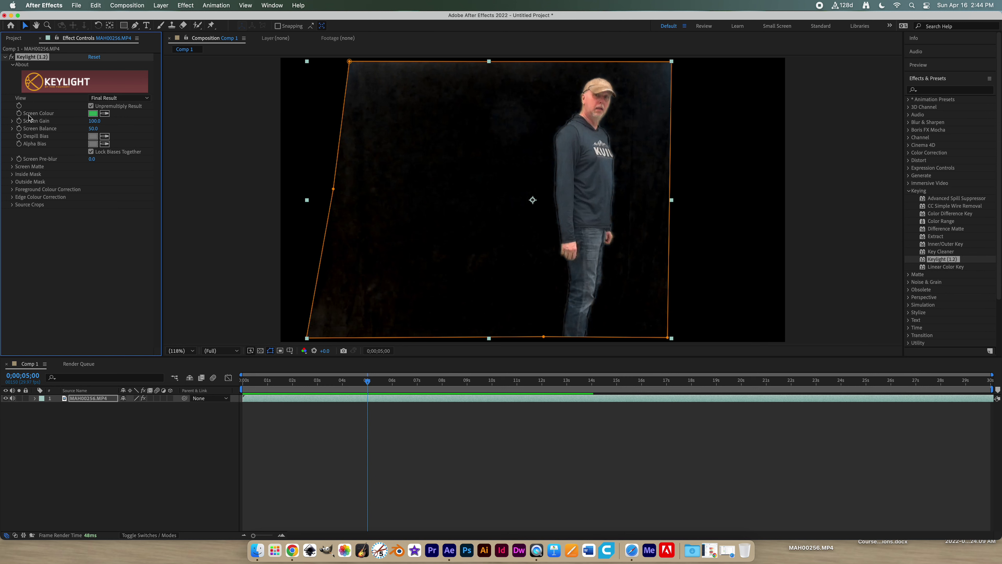
pyautogui.click(12, 166)
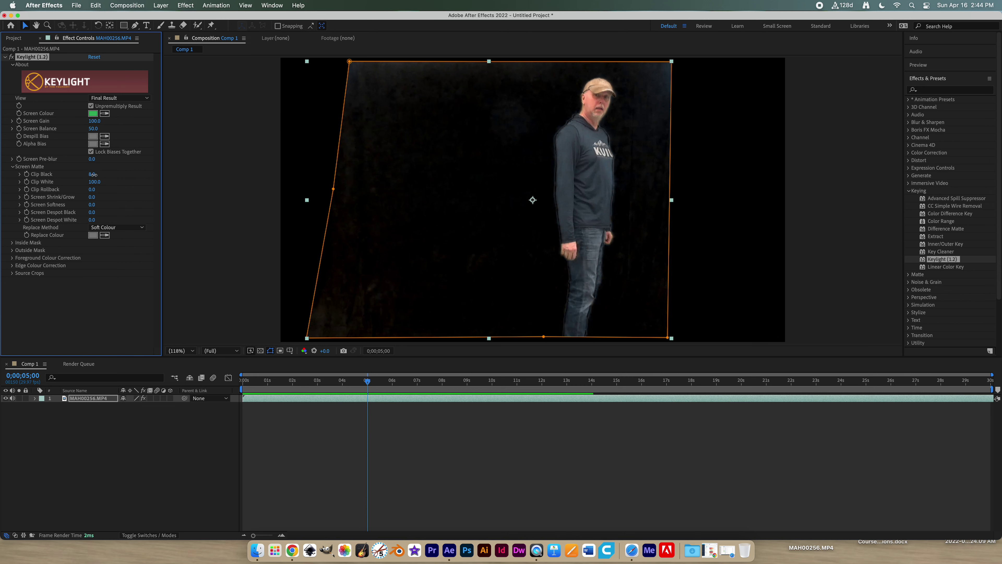
# Set Keylight's Screen Matte Clip Black to 42 and Clip White to 95, checking a later frame
pyautogui.moveTo(92, 174); pyautogui.dragTo(103, 175)
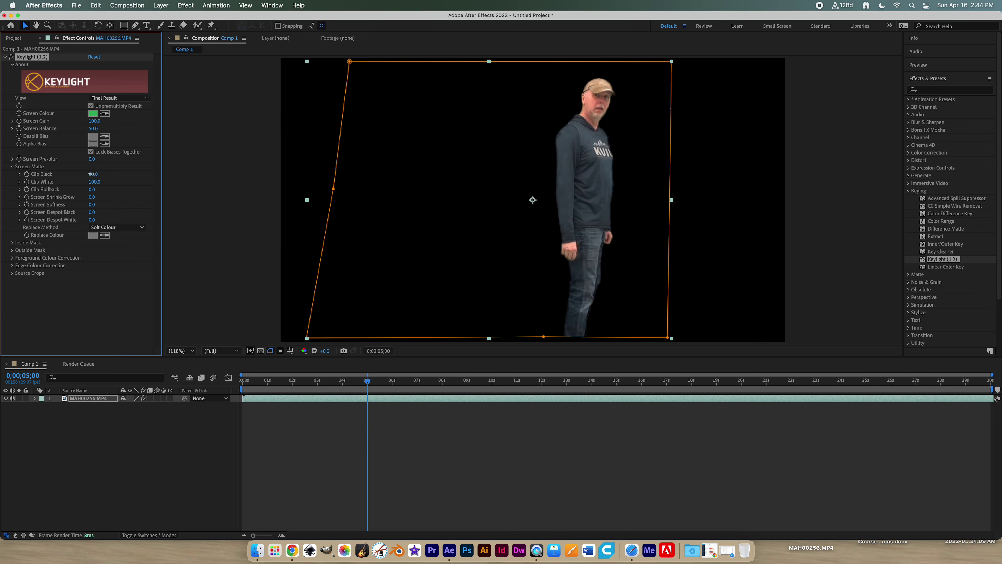
pyautogui.moveTo(91, 174); pyautogui.dragTo(78, 174)
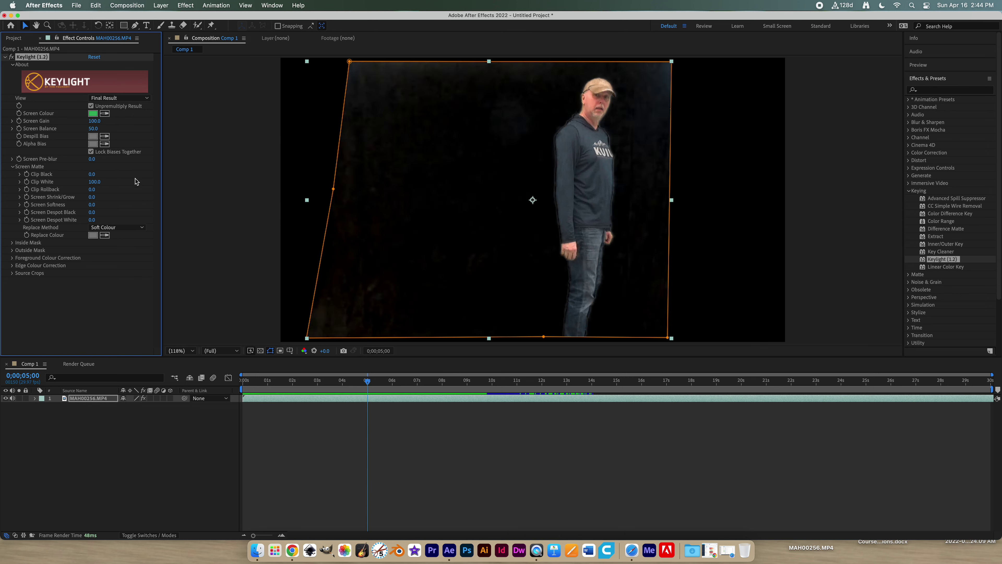
pyautogui.moveTo(90, 174); pyautogui.dragTo(123, 175)
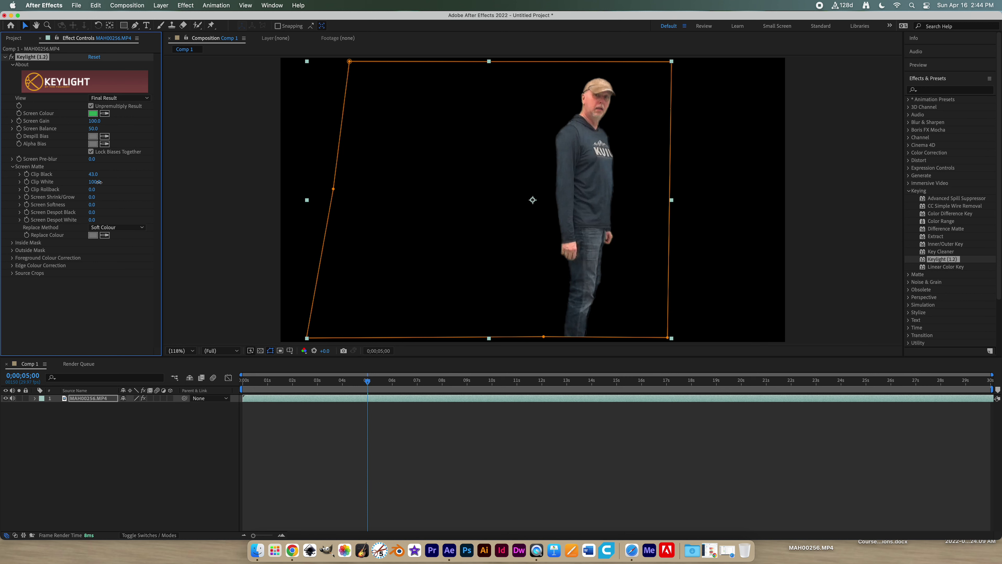
pyautogui.moveTo(109, 182)
pyautogui.mouseDown()
pyautogui.moveTo(74, 181)
pyautogui.moveTo(120, 179)
pyautogui.mouseUp()
pyautogui.moveTo(130, 180); pyautogui.dragTo(128, 180)
pyautogui.moveTo(370, 385); pyautogui.dragTo(397, 382)
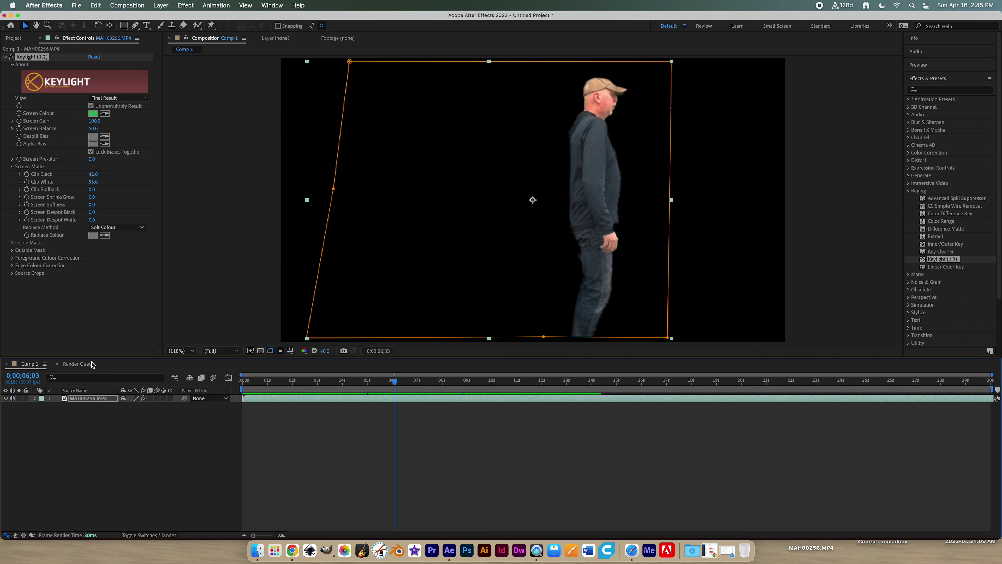
# Add Comp 1 to the Render Queue from the Composition menu
pyautogui.click(79, 364)
pyautogui.click(29, 363)
pyautogui.click(77, 6)
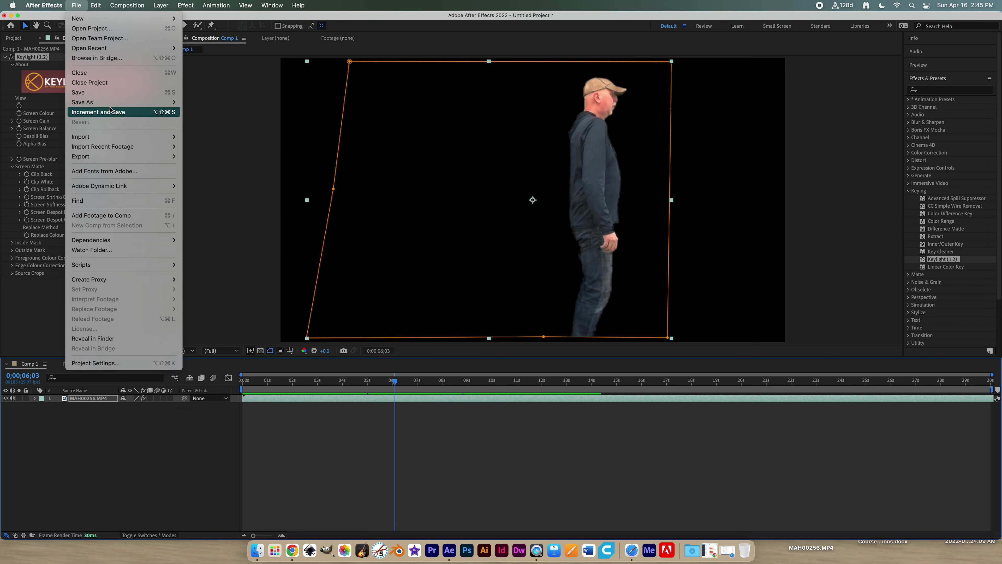
pyautogui.moveTo(123, 7)
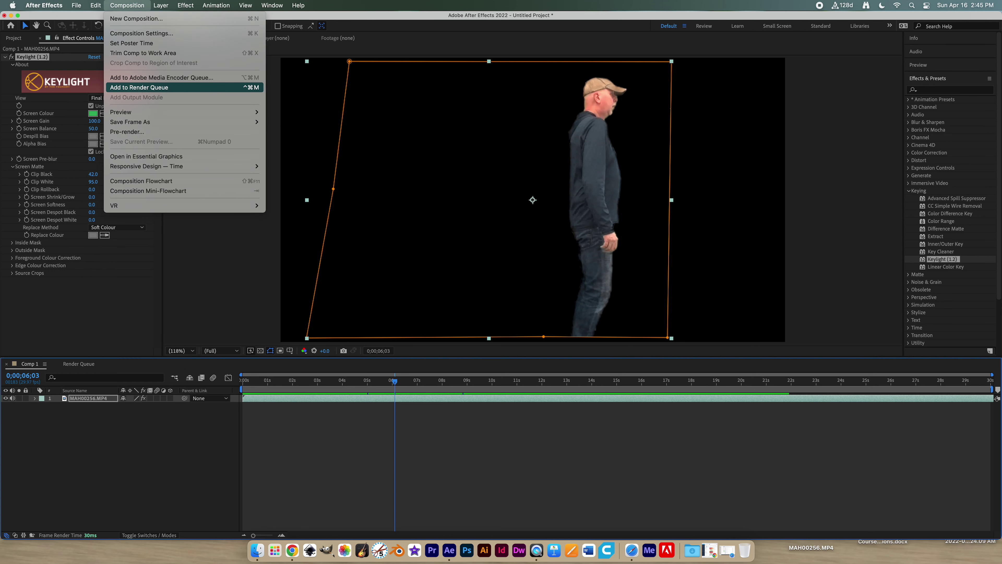
pyautogui.click(138, 87)
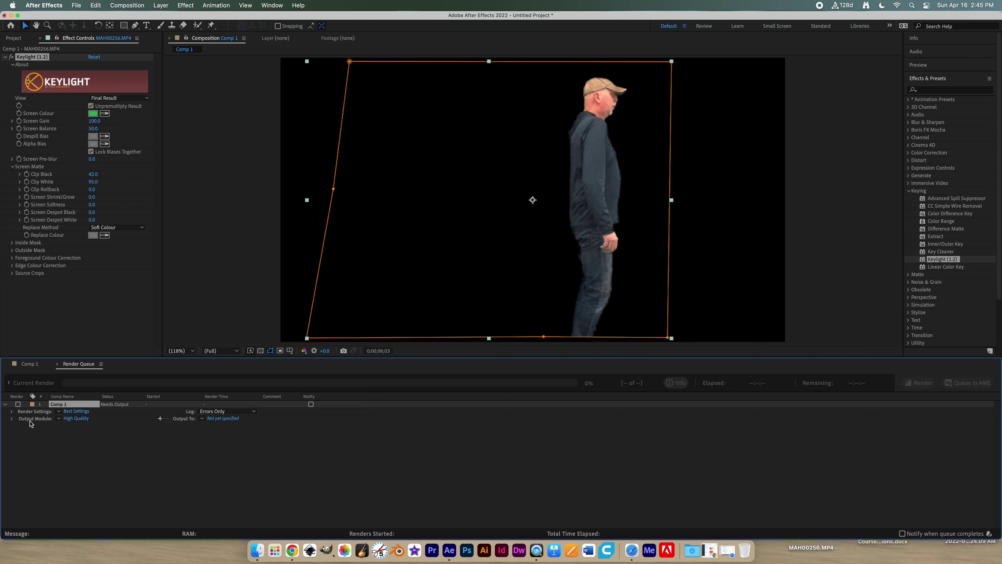
pyautogui.click(59, 418)
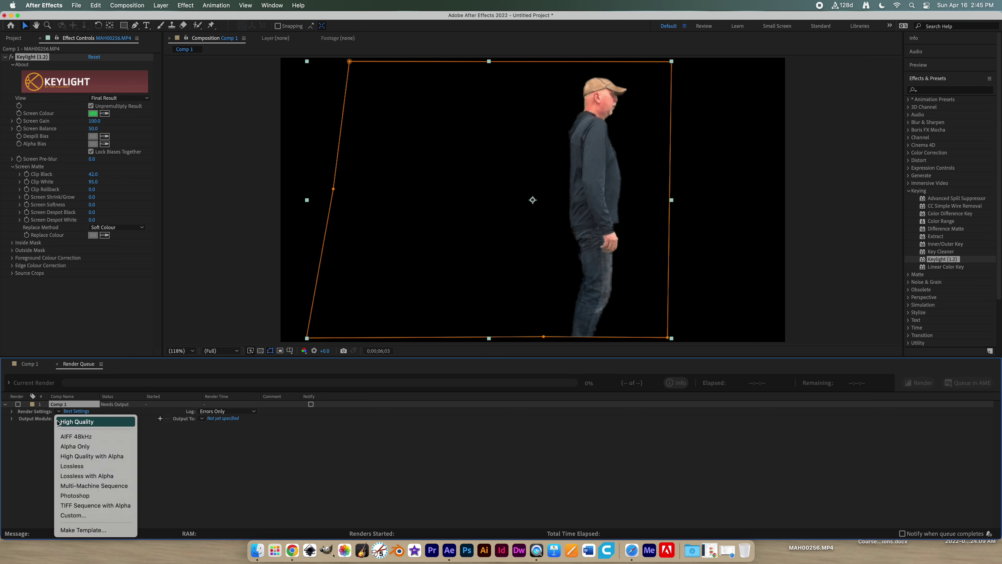
# Keep Best Settings and High Quality, and expand the render settings and output module details
pyautogui.click(58, 422)
pyautogui.click(59, 412)
pyautogui.click(59, 414)
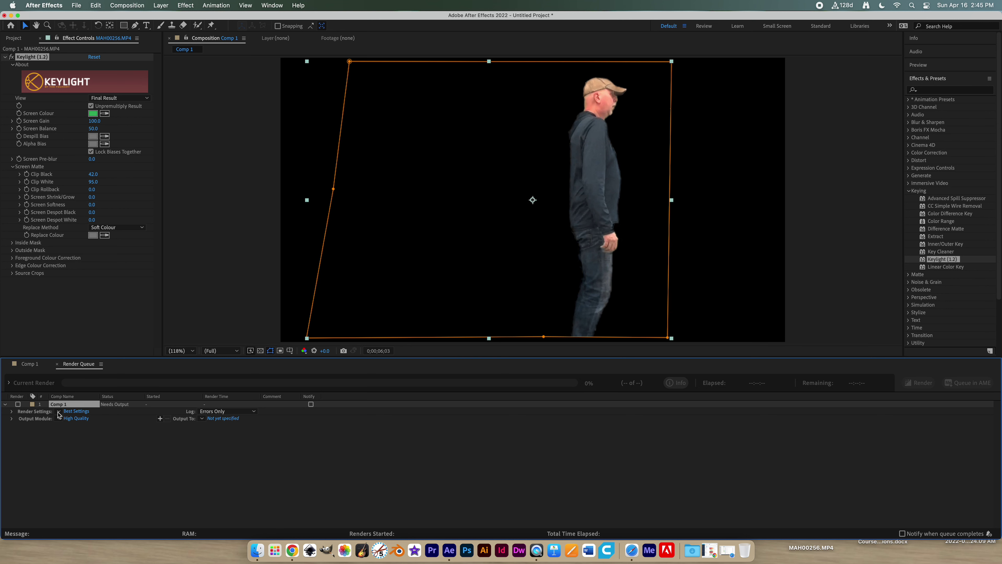
pyautogui.click(12, 413)
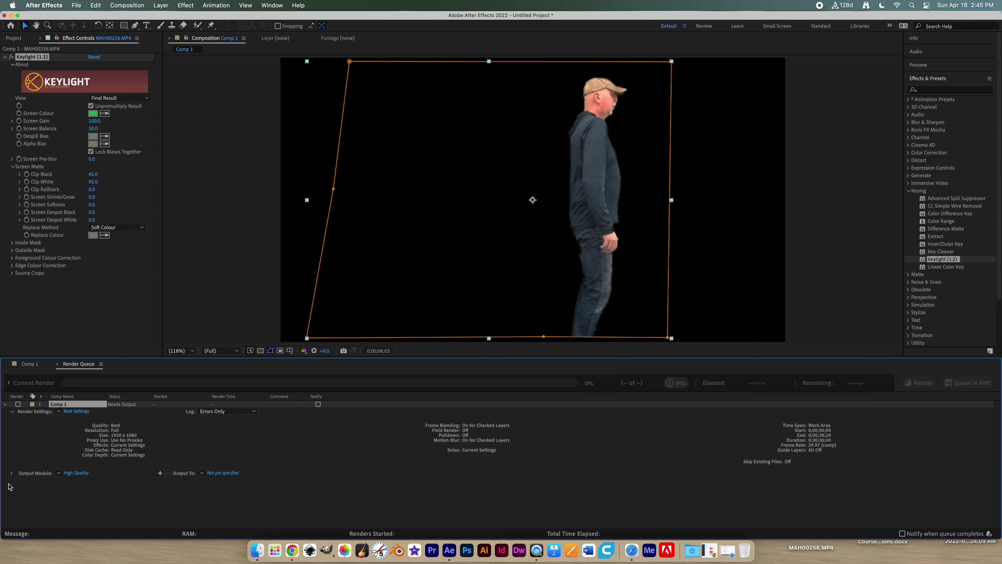
pyautogui.click(12, 473)
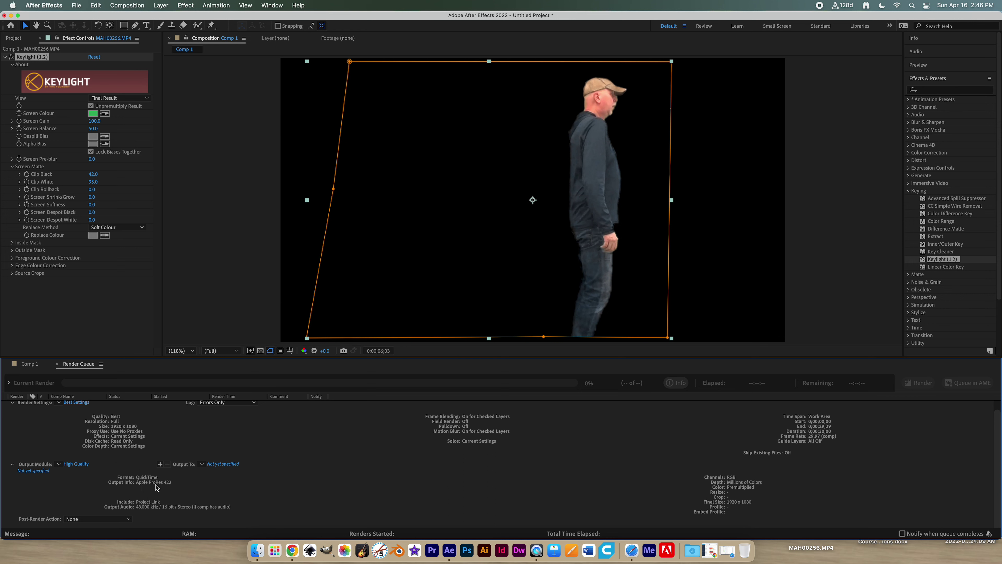
# Choose a Custom output module for Comp 1
pyautogui.click(203, 465)
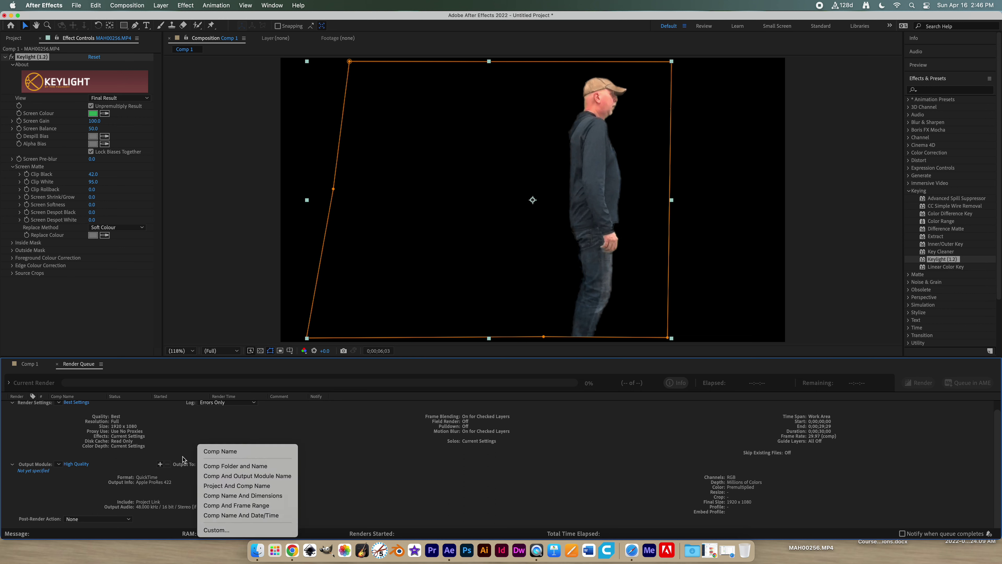
pyautogui.click(179, 448)
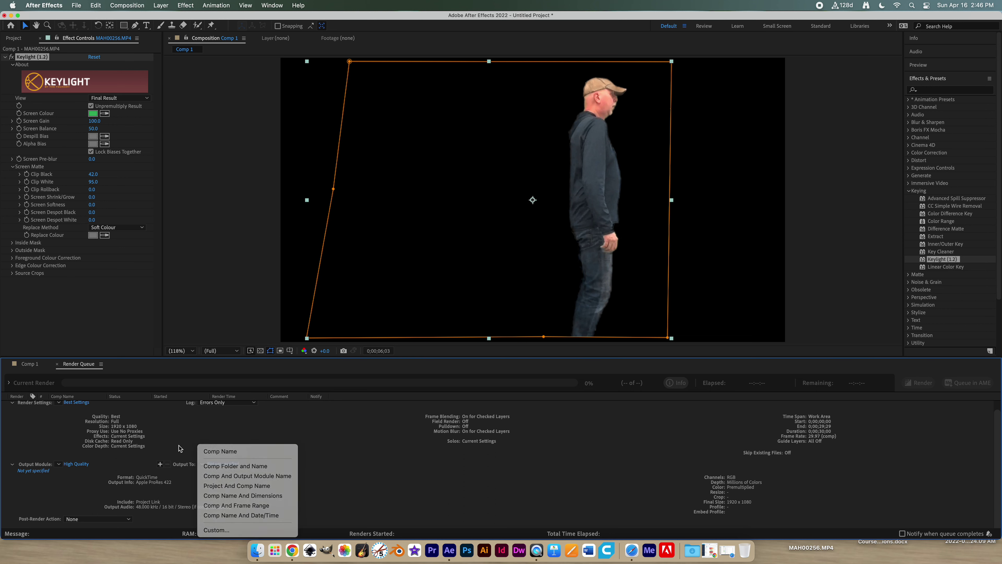
pyautogui.click(12, 403)
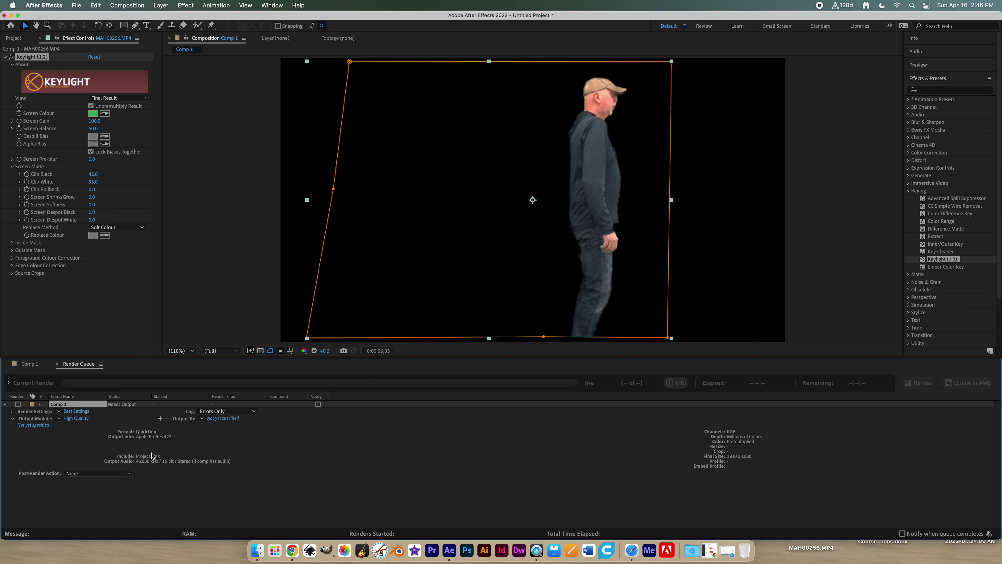
pyautogui.click(59, 419)
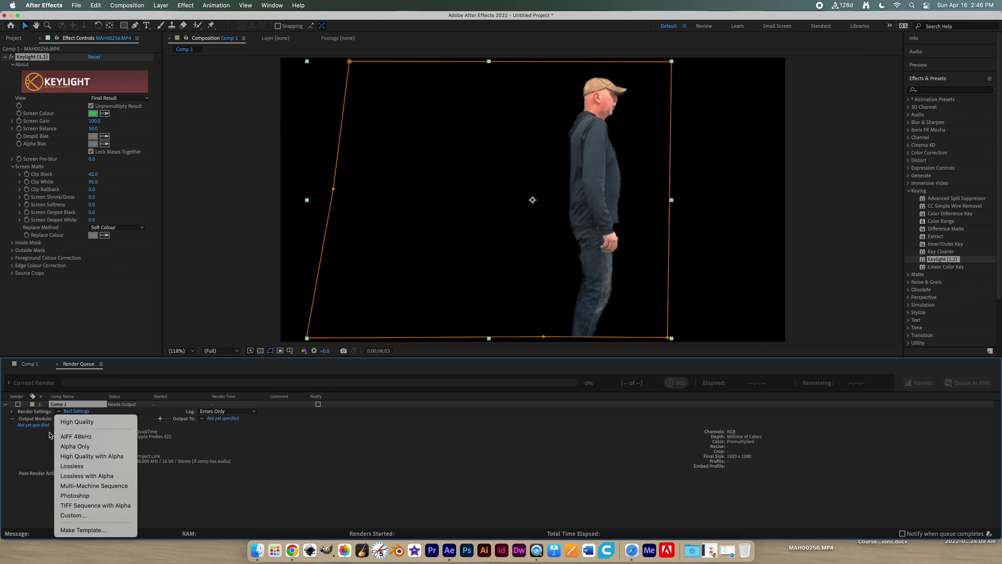
pyautogui.click(72, 517)
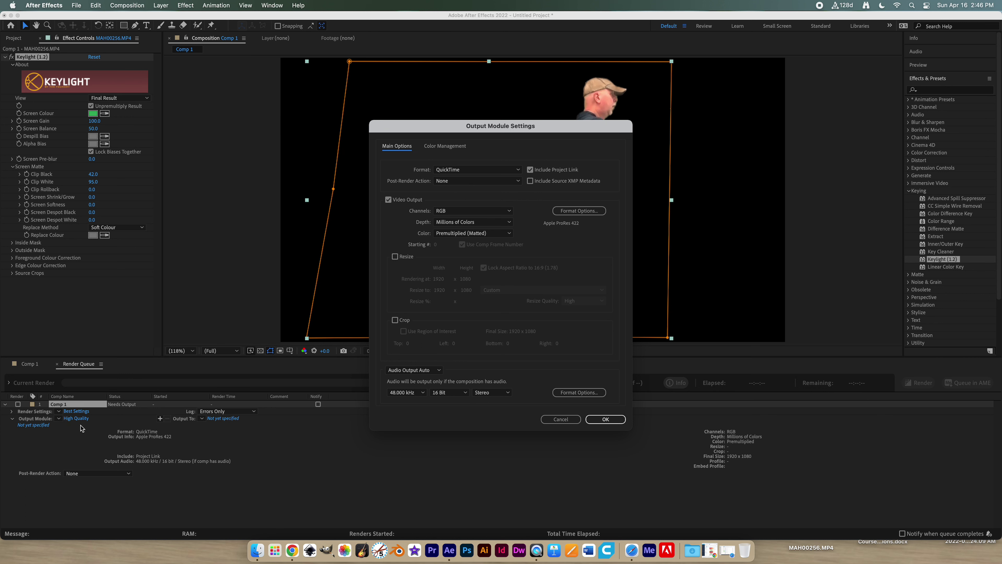
# Keep QuickTime as the output format in Output Module Settings
pyautogui.click(516, 170)
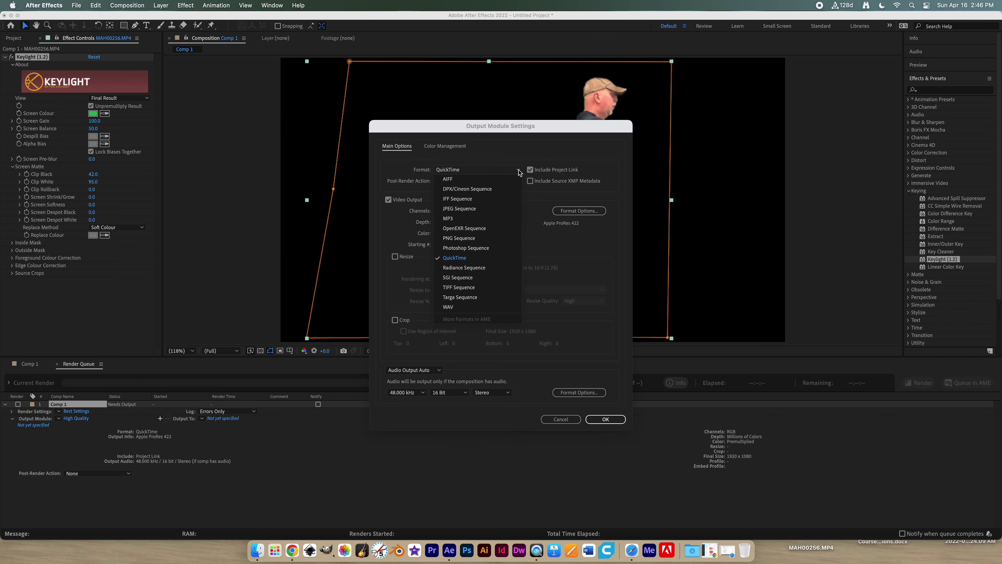
pyautogui.click(520, 171)
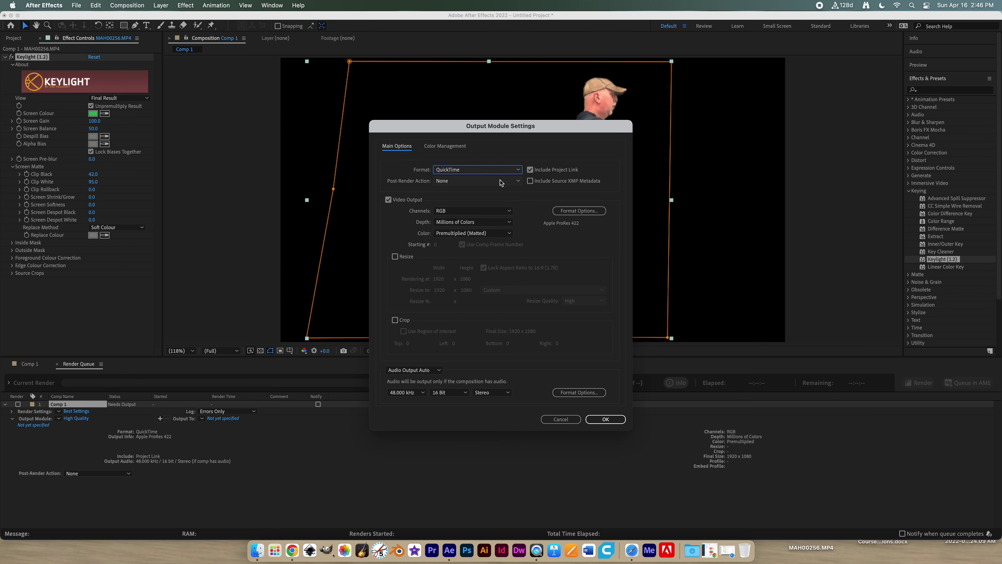
pyautogui.click(509, 211)
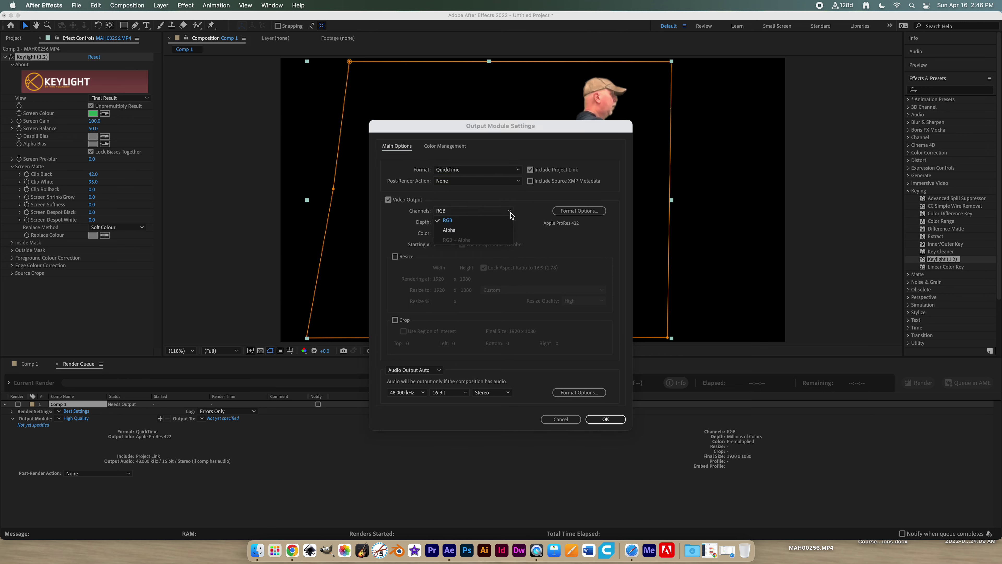
pyautogui.click(519, 171)
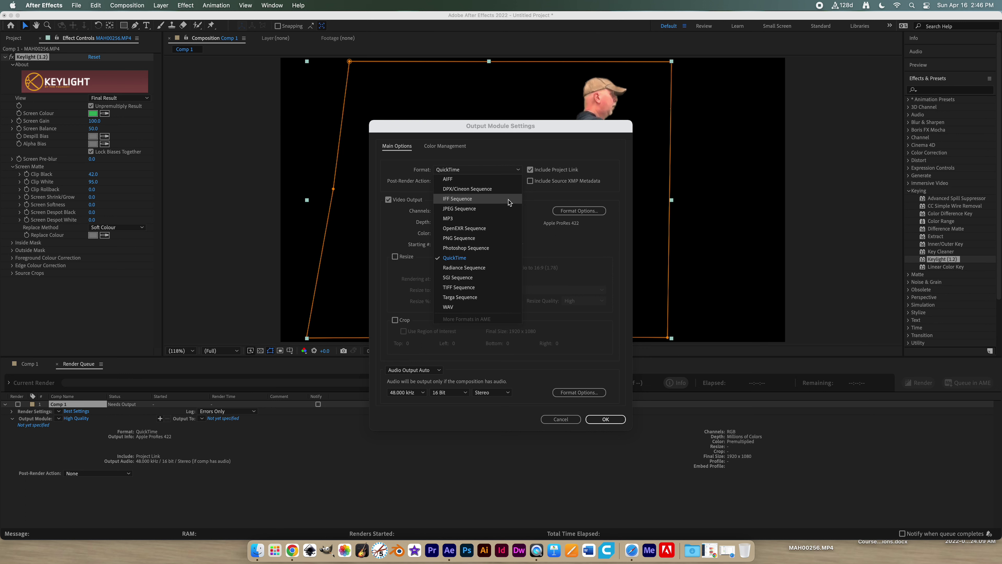
pyautogui.click(540, 198)
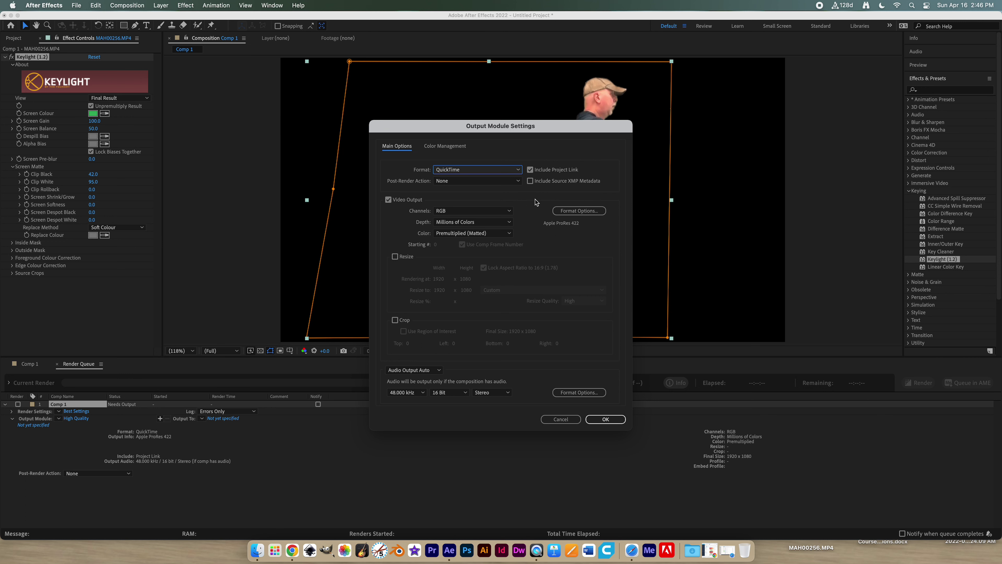
# Set Channels to Alpha and bring up the QuickTime video codec list
pyautogui.click(509, 212)
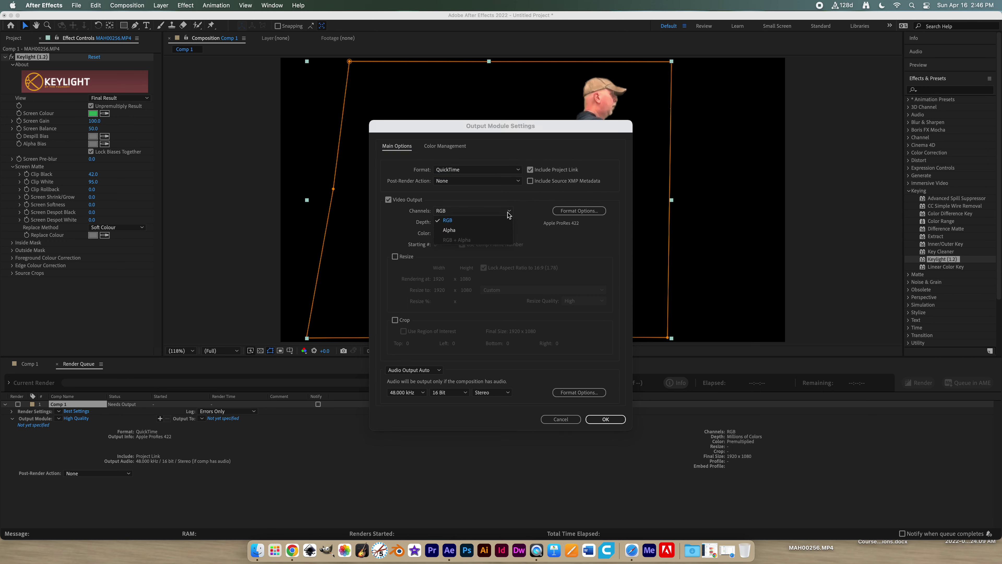
pyautogui.click(449, 229)
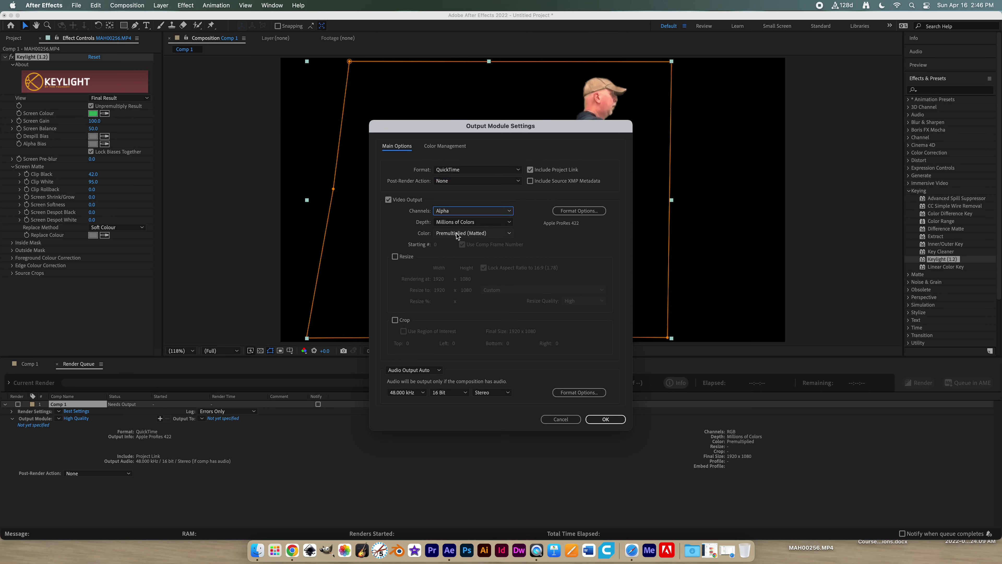
pyautogui.click(511, 214)
pyautogui.click(534, 209)
pyautogui.click(569, 215)
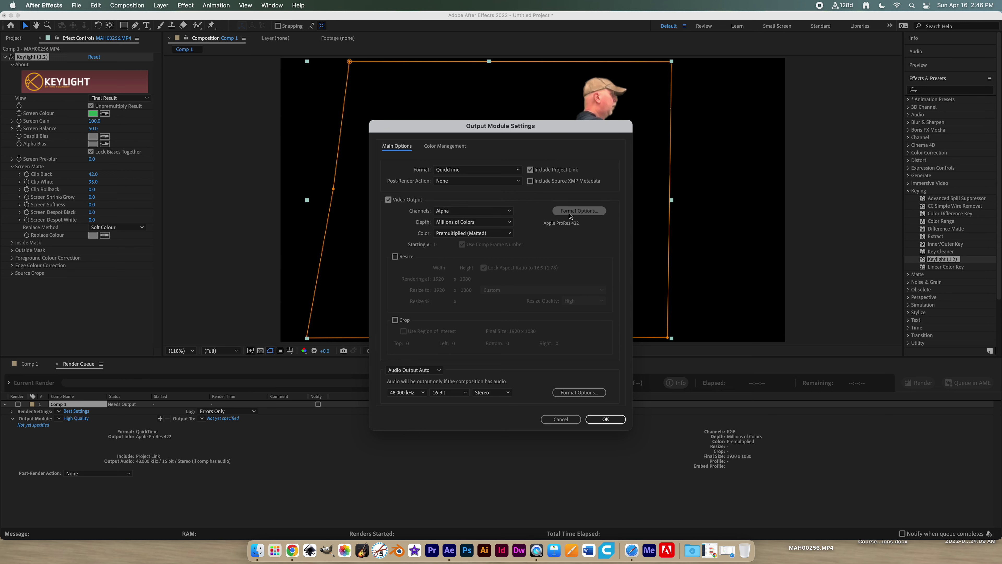
pyautogui.click(585, 149)
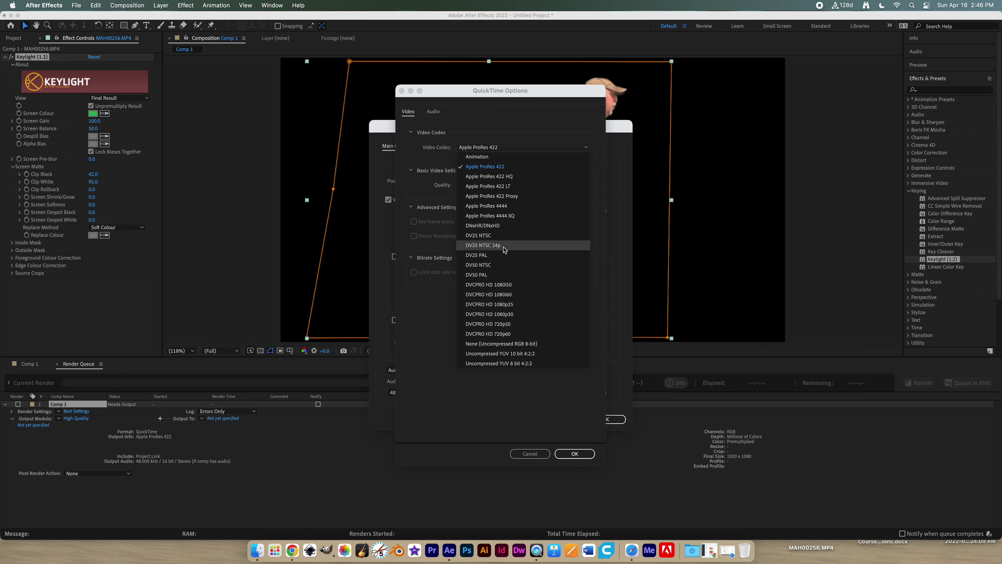
# Choose the None (Uncompressed RGB 8-bit) codec and set Channels to RGB + Alpha
pyautogui.click(514, 344)
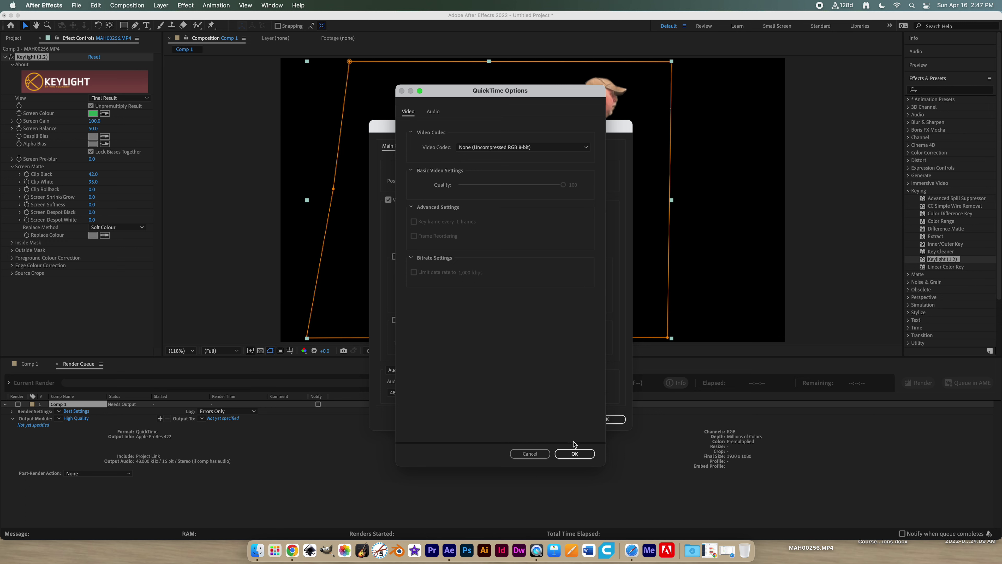
pyautogui.click(574, 453)
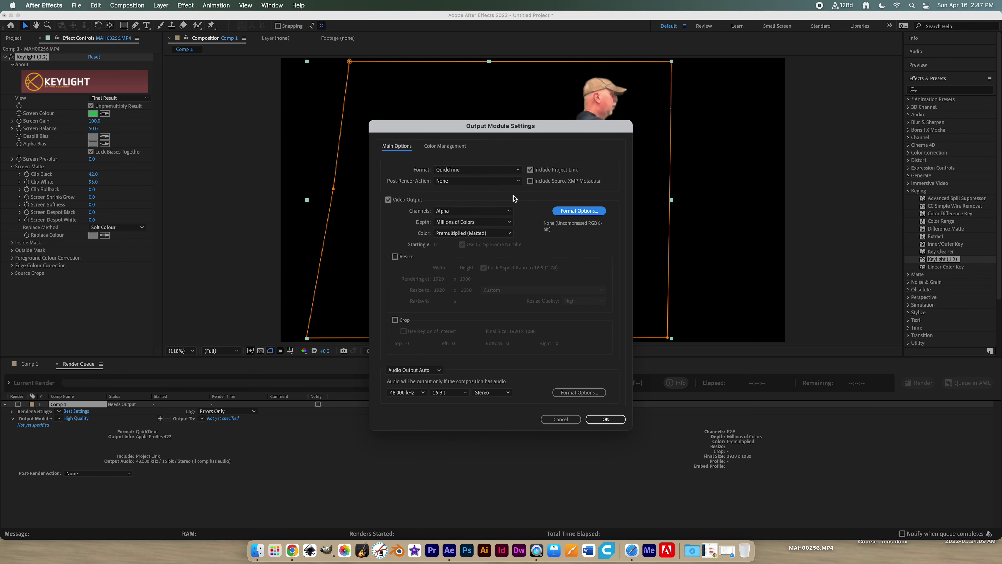
pyautogui.click(512, 215)
pyautogui.click(477, 244)
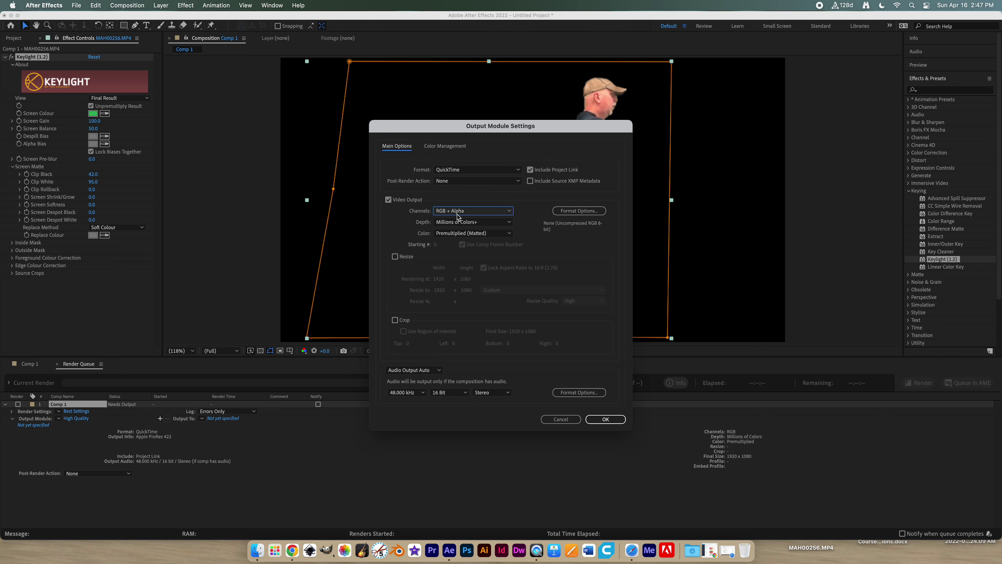
# Keep no post-render action and Millions of Colors+, recheck the uncompressed codec, and apply the settings
pyautogui.click(518, 181)
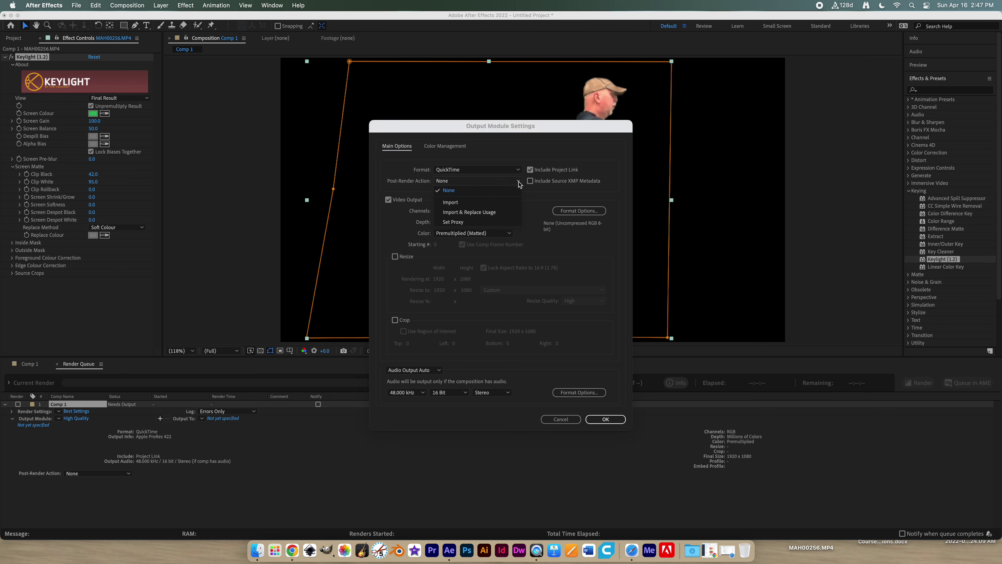
pyautogui.click(533, 201)
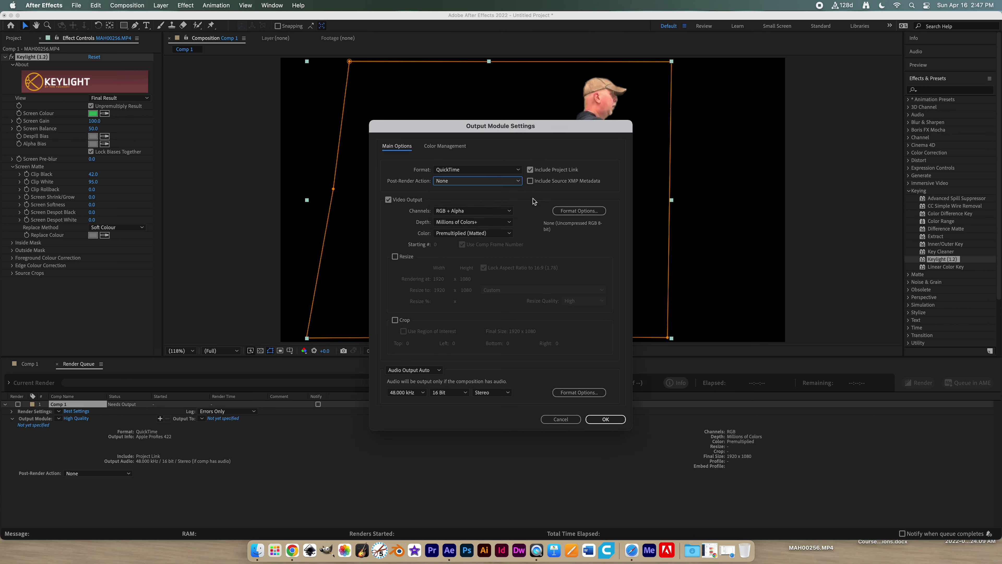
pyautogui.click(509, 223)
pyautogui.click(533, 213)
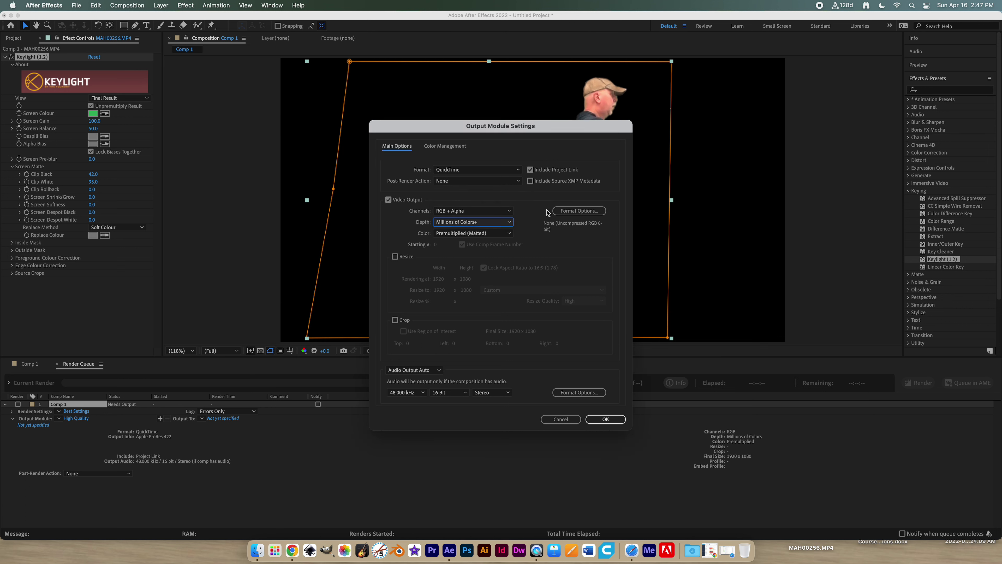
pyautogui.click(560, 211)
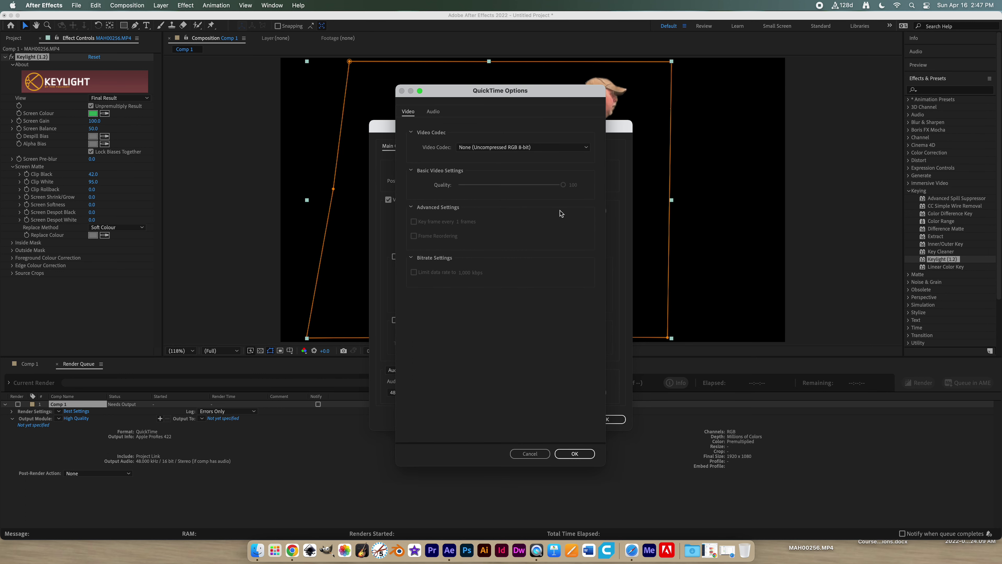
pyautogui.click(586, 147)
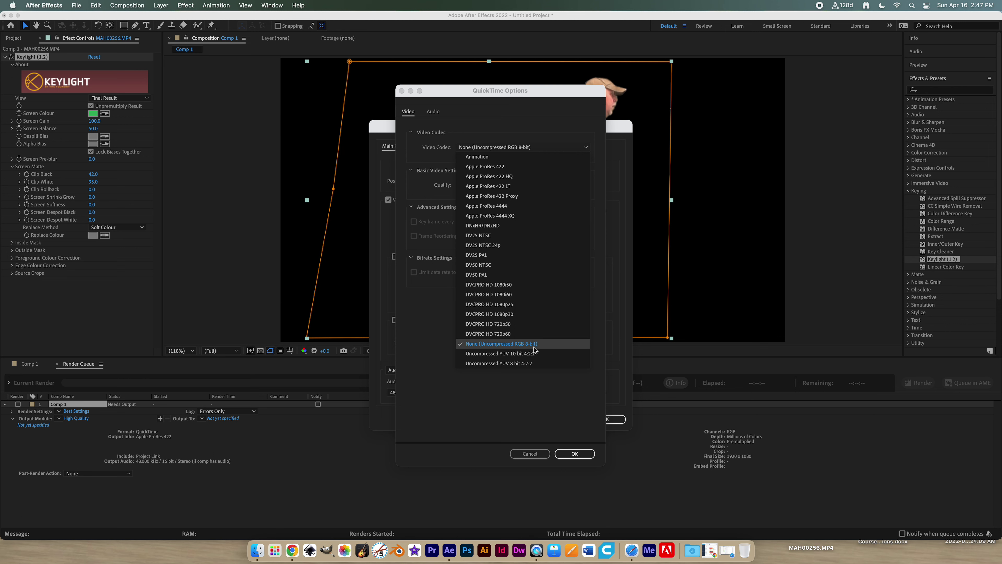
pyautogui.click(574, 454)
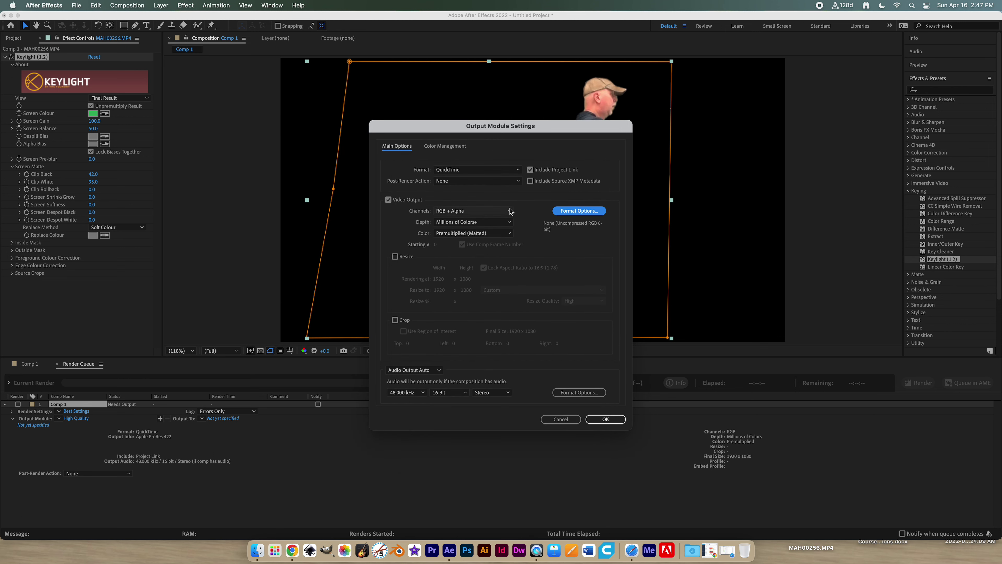
pyautogui.click(598, 418)
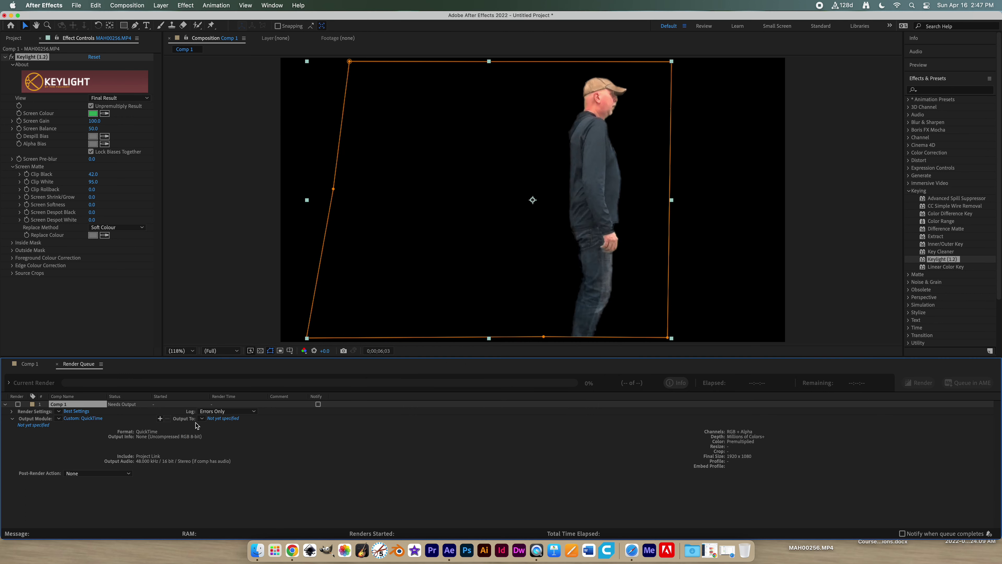
# Set the output to Comp 1.mov on the Desktop and start rendering
pyautogui.click(221, 418)
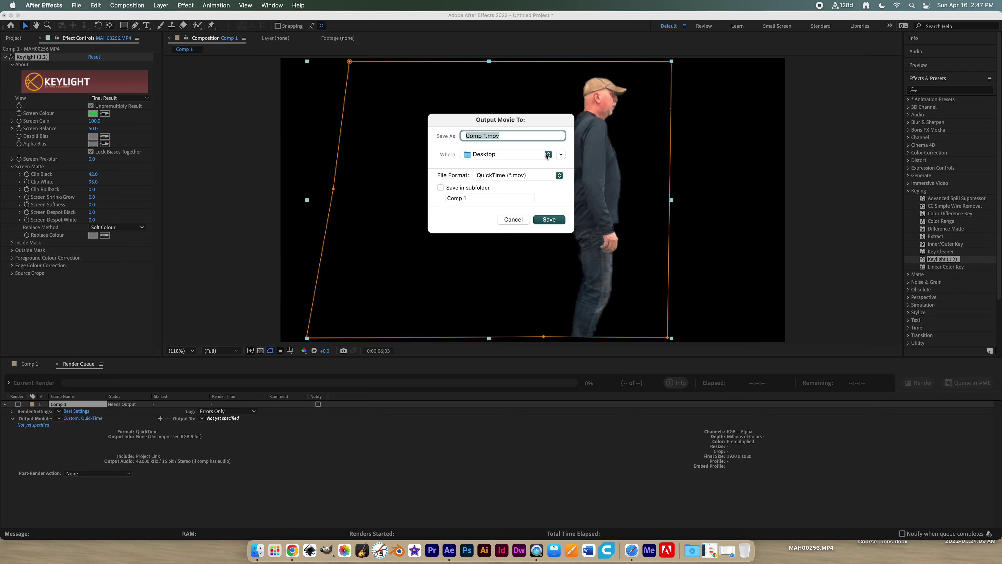
pyautogui.click(560, 155)
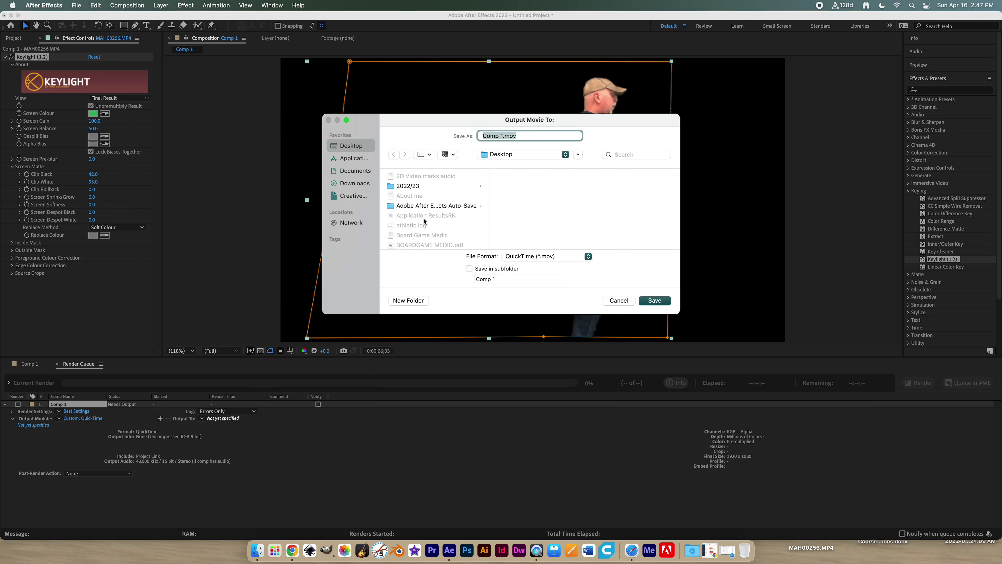
pyautogui.click(408, 300)
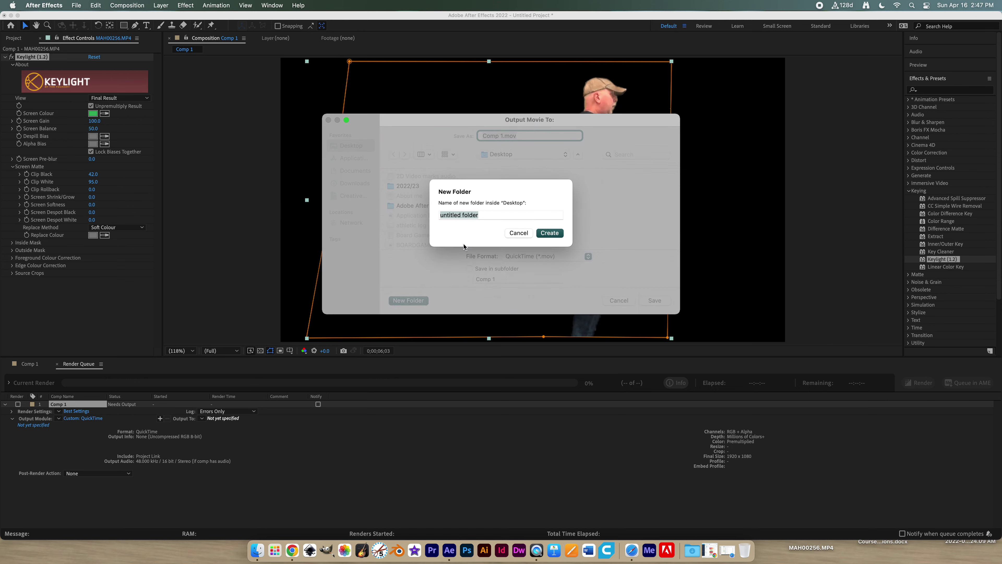
pyautogui.click(519, 234)
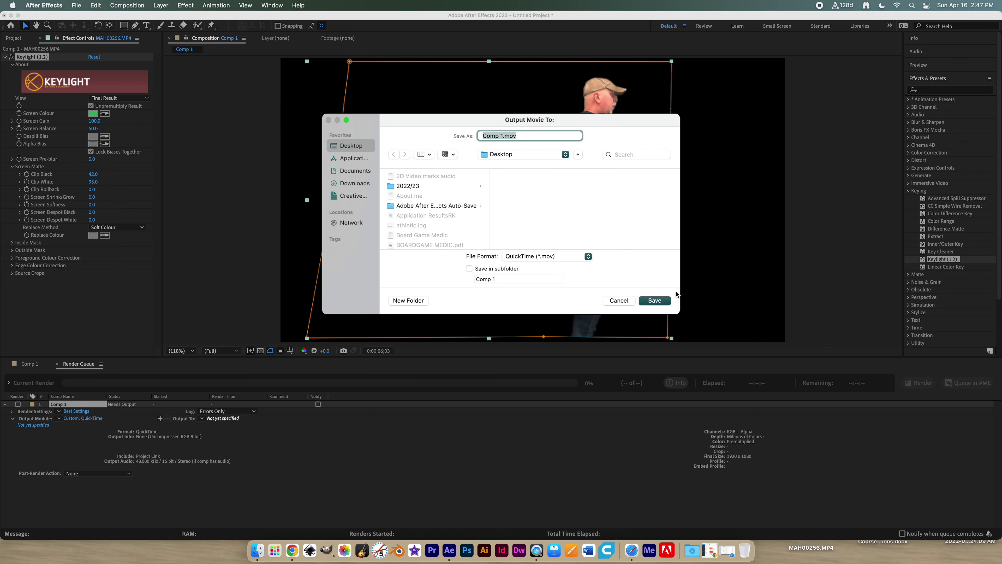
pyautogui.click(655, 300)
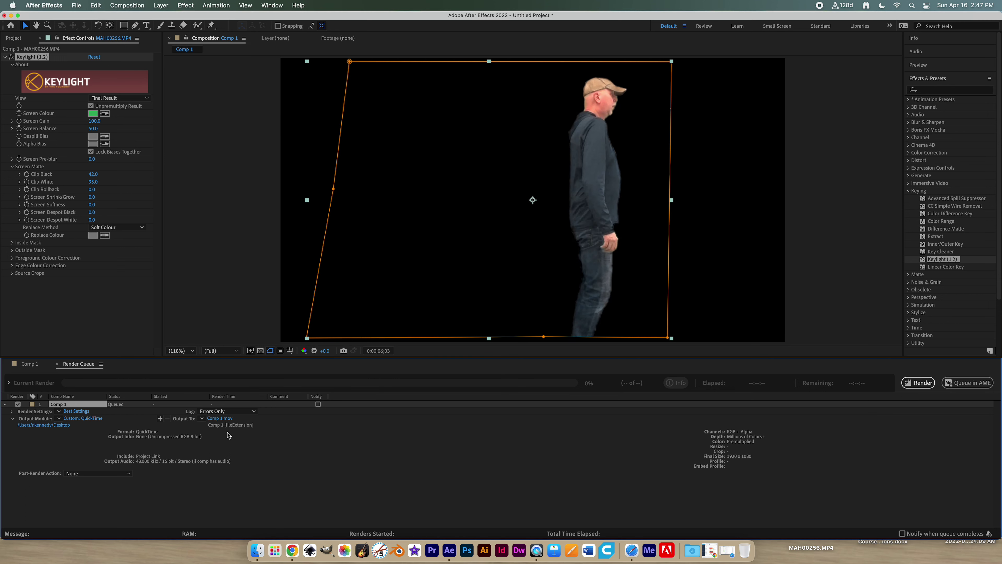
pyautogui.click(915, 383)
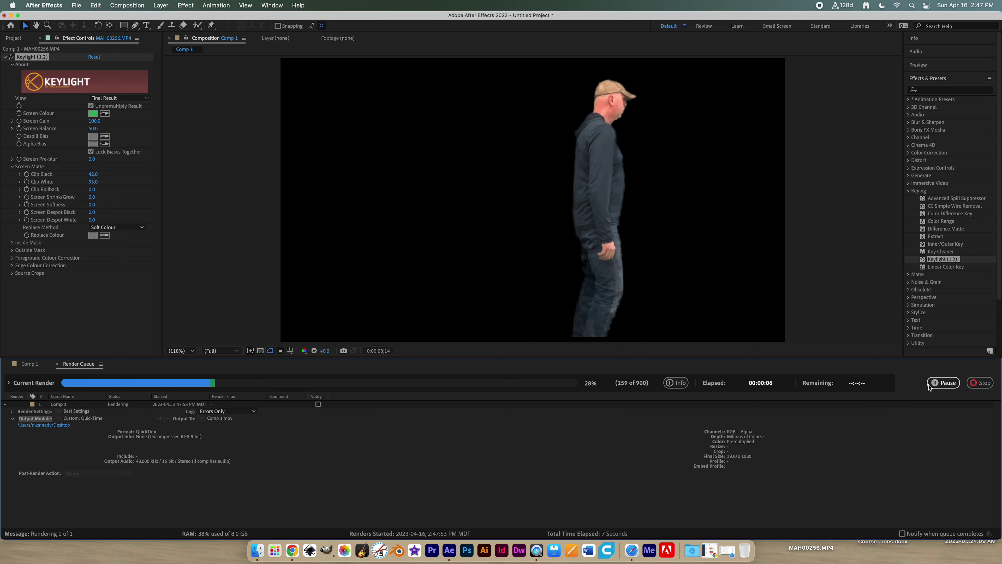
# Stop the running render and delete the MAH00256.MP4 layer from Comp 1
pyautogui.click(980, 382)
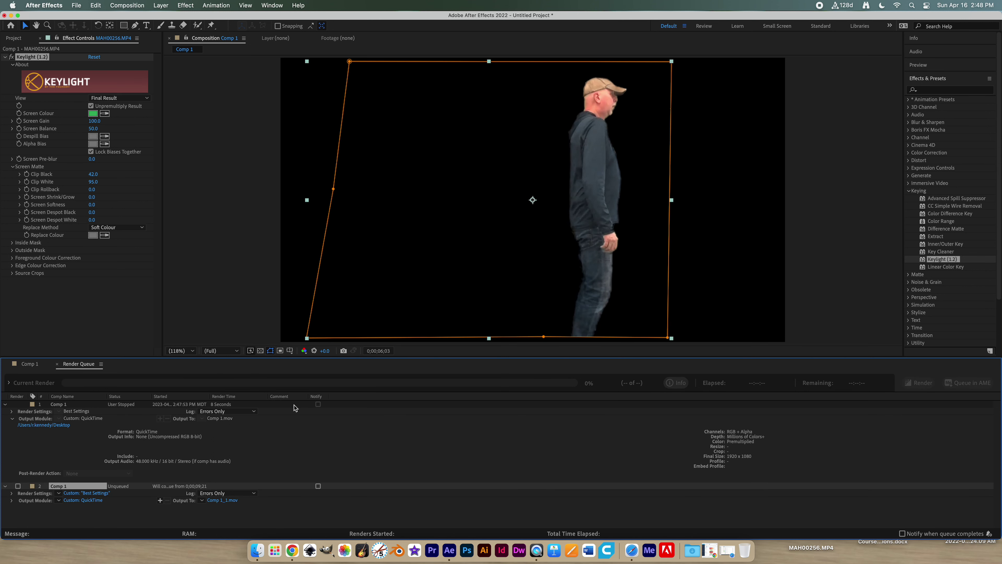
pyautogui.click(30, 364)
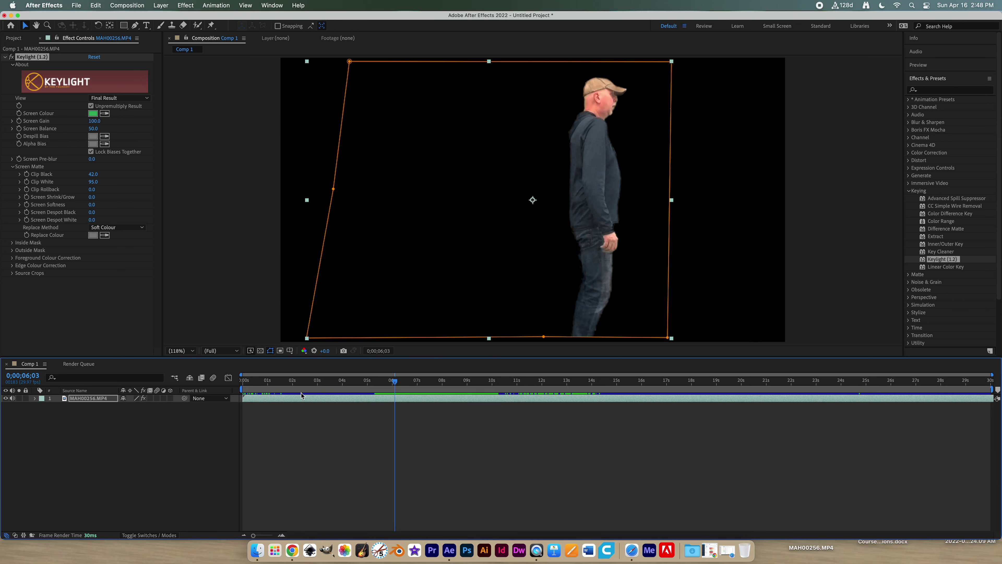
pyautogui.click(297, 400)
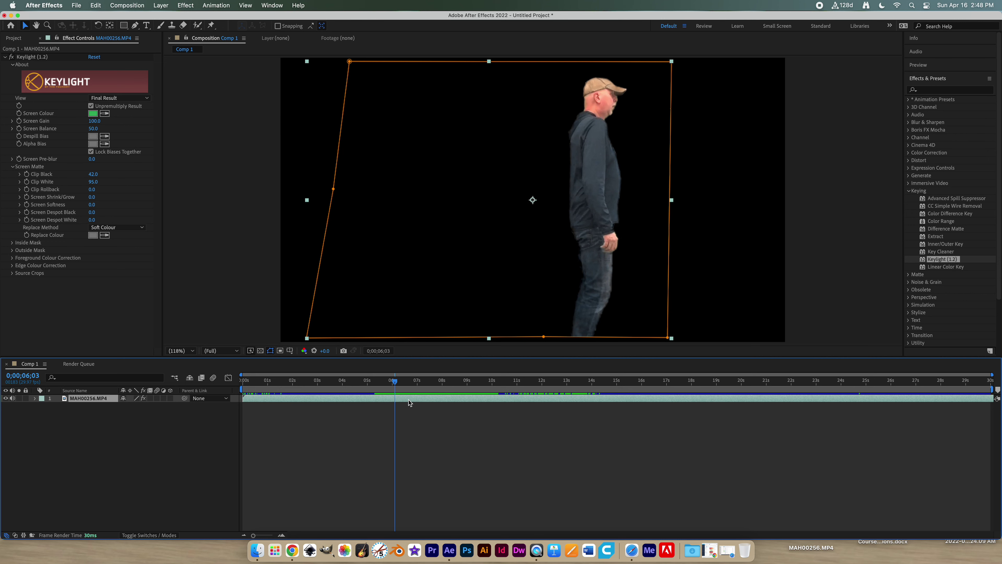
pyautogui.press('Delete')
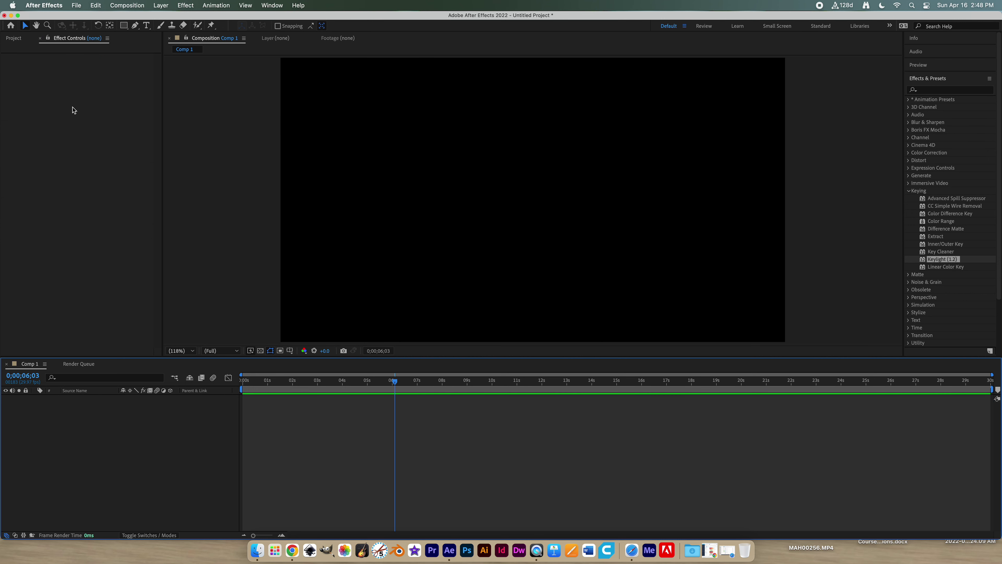
# Add MVI_8661.MOV to Comp 1 and undo the stray repositioning so it fills the frame
pyautogui.click(15, 40)
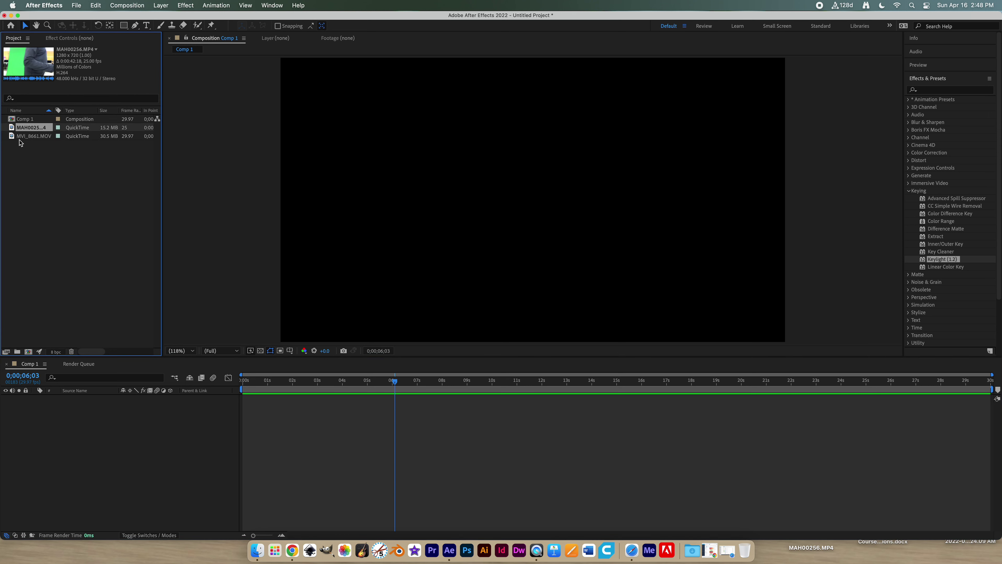
pyautogui.moveTo(24, 136); pyautogui.dragTo(248, 409)
pyautogui.moveTo(395, 382); pyautogui.dragTo(319, 380)
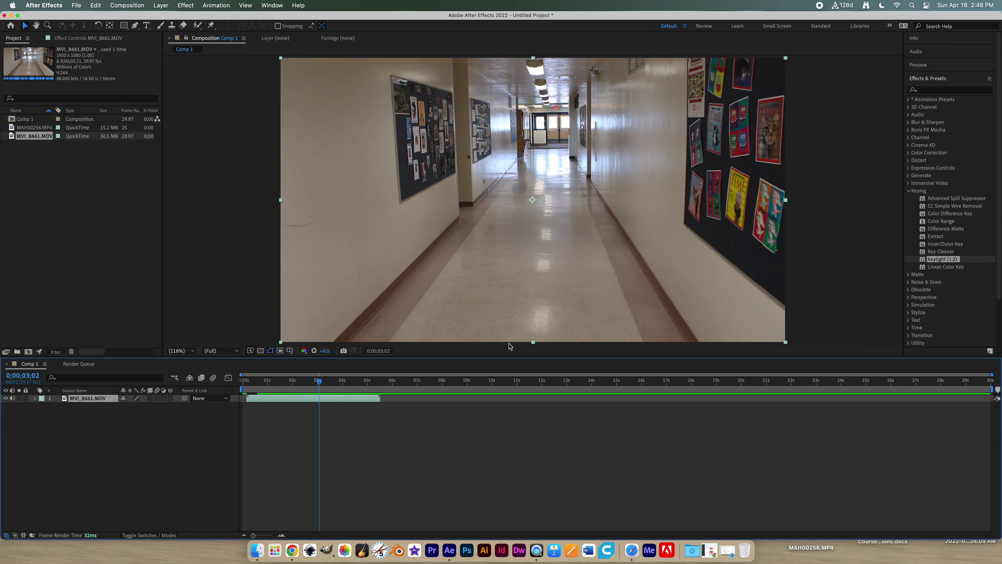
pyautogui.moveTo(461, 260); pyautogui.dragTo(450, 279)
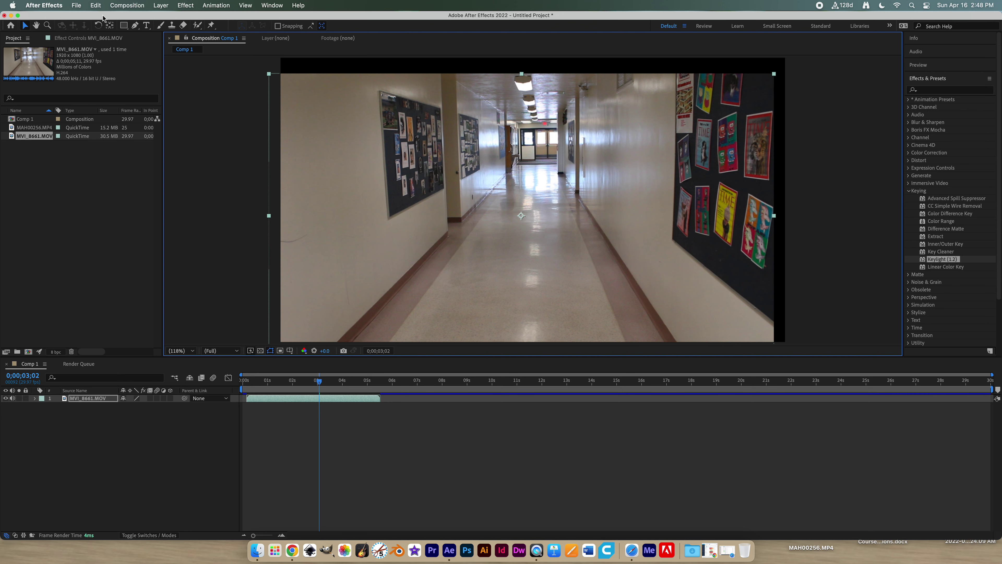
pyautogui.click(96, 5)
pyautogui.click(100, 18)
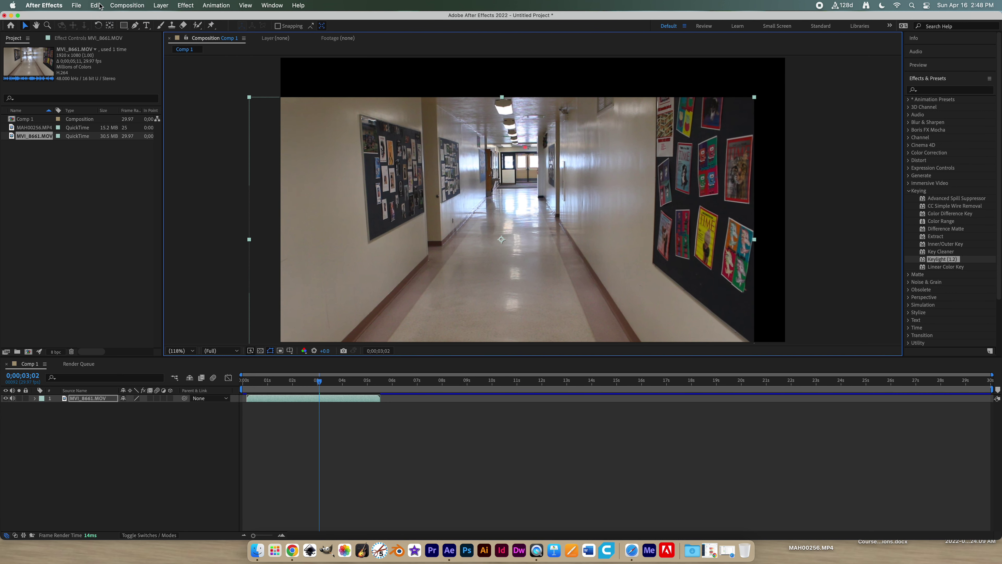
pyautogui.click(100, 5)
pyautogui.click(103, 15)
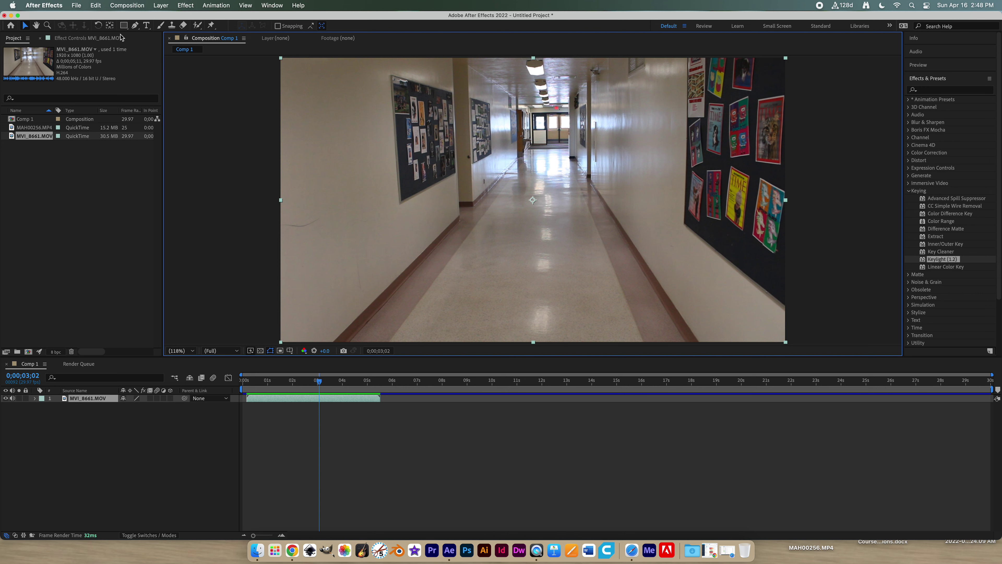
# Draw a closed Pen mask outlining the corridor floor
pyautogui.click(135, 25)
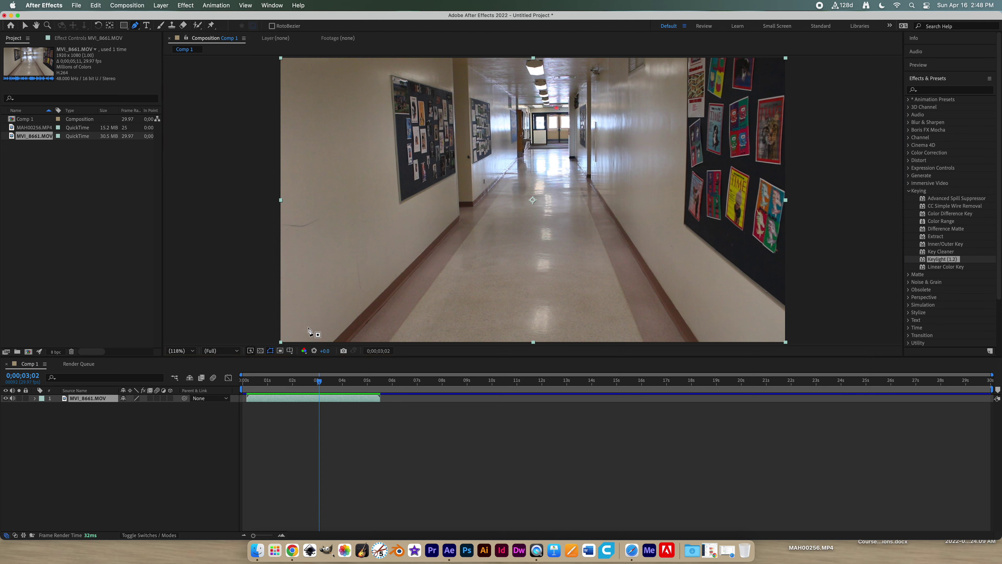
pyautogui.click(392, 336)
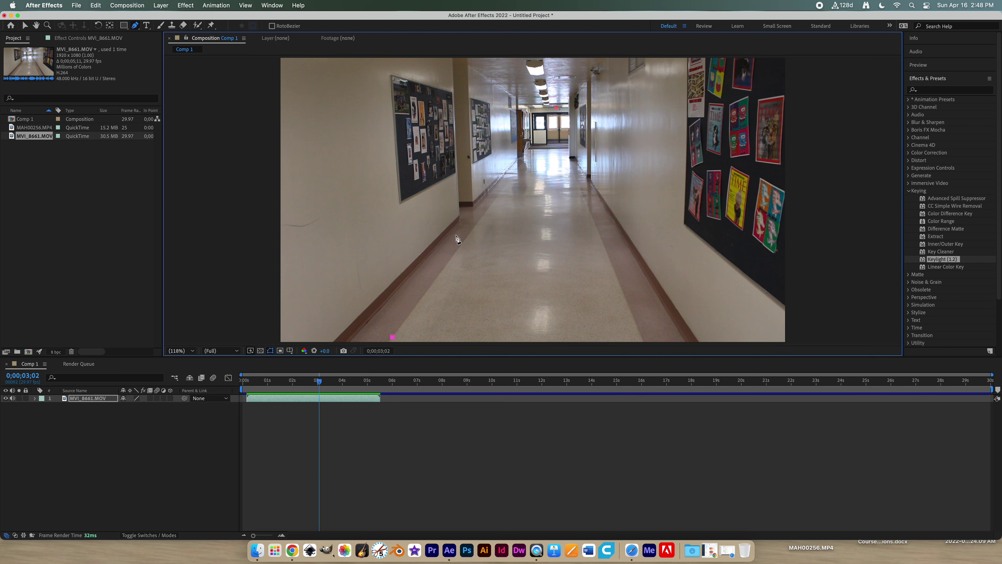
pyautogui.click(510, 178)
pyautogui.click(574, 174)
pyautogui.click(392, 336)
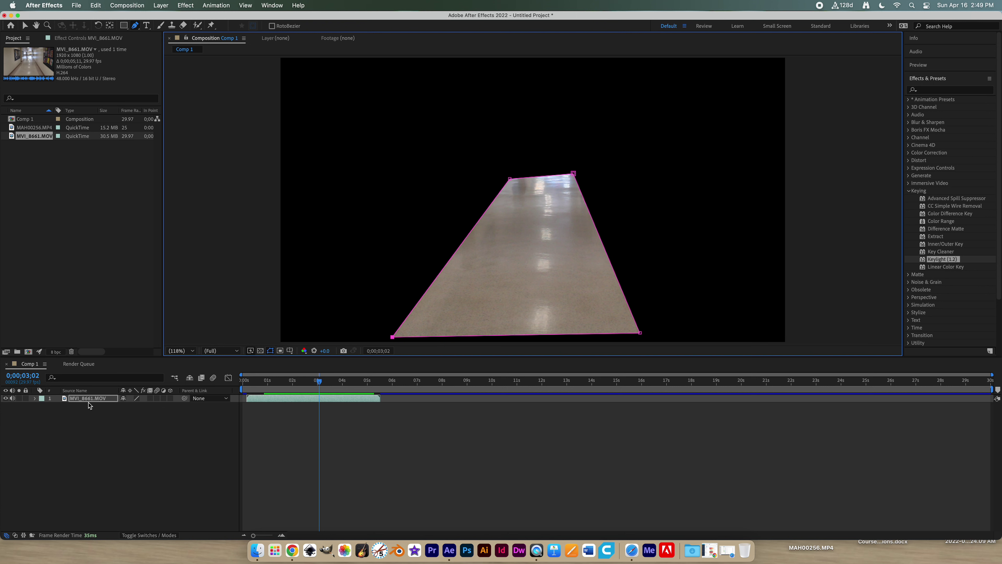
# Change Mask 1 on MVI_8661.MOV from Add to Subtract, then deselect to preview the black floor
pyautogui.click(35, 398)
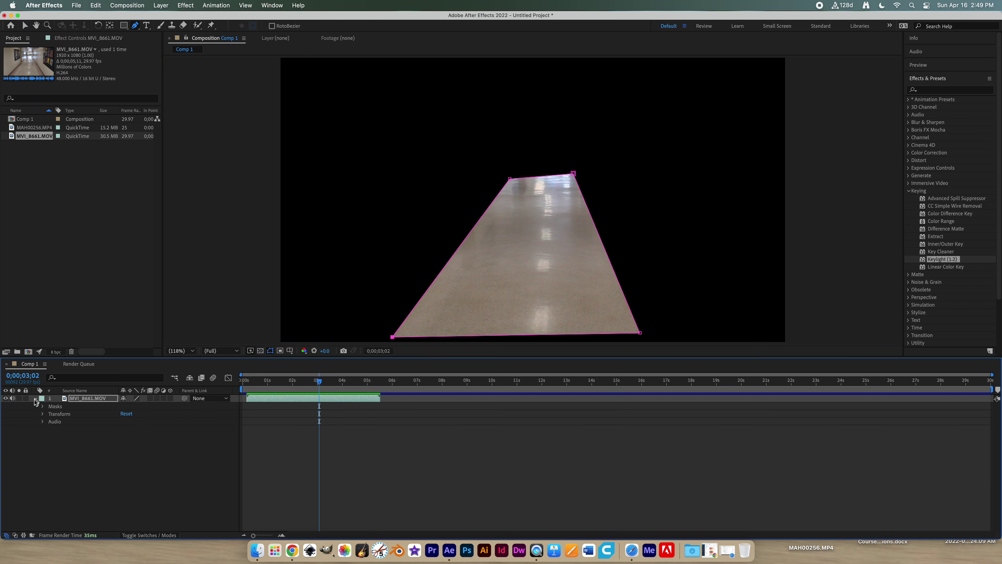
pyautogui.click(43, 407)
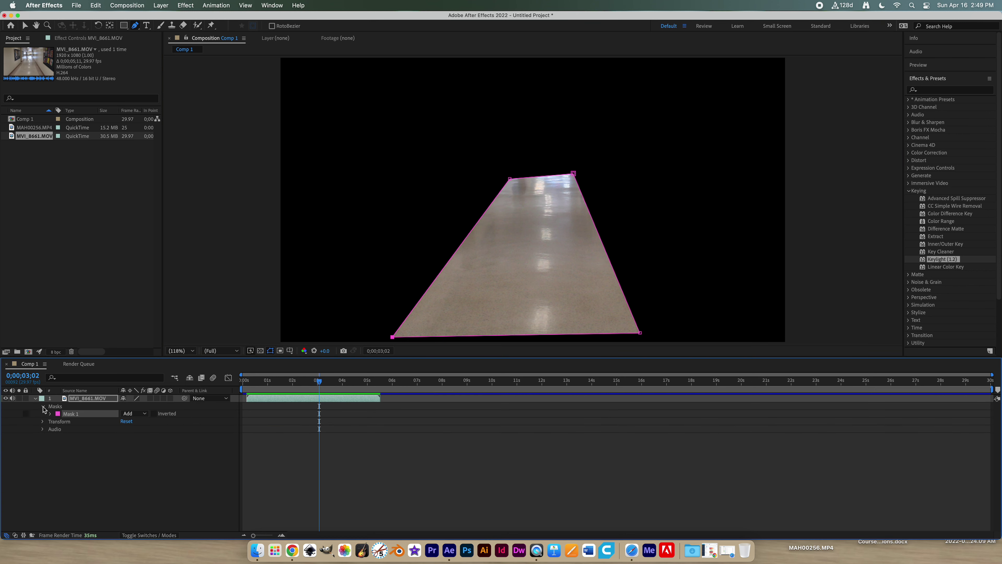
pyautogui.click(145, 415)
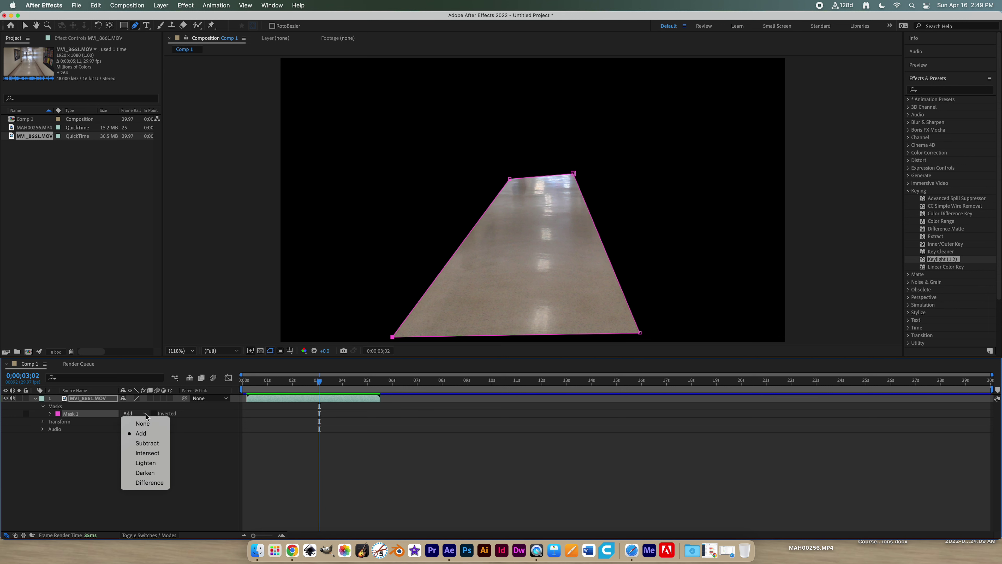
pyautogui.click(149, 444)
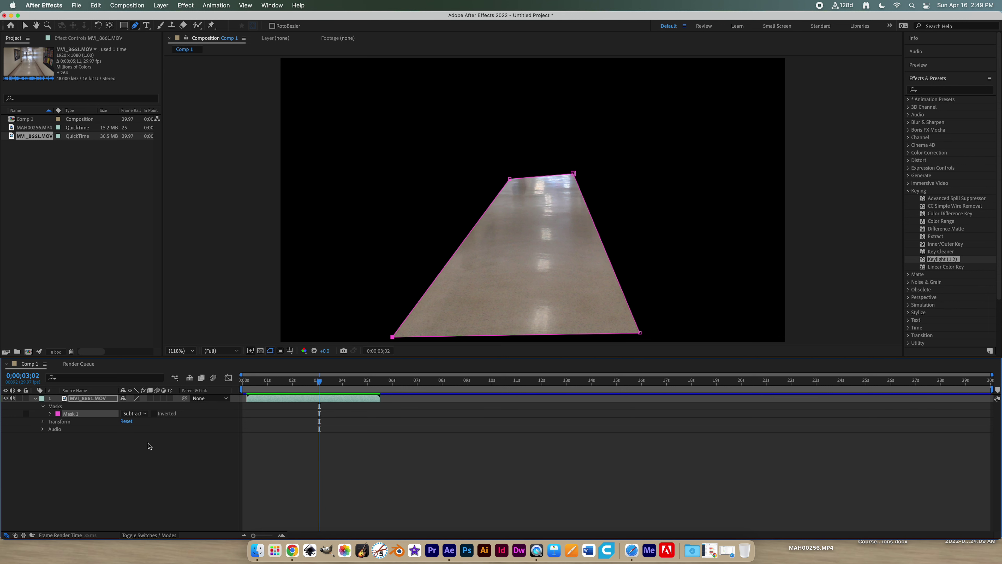
pyautogui.click(25, 26)
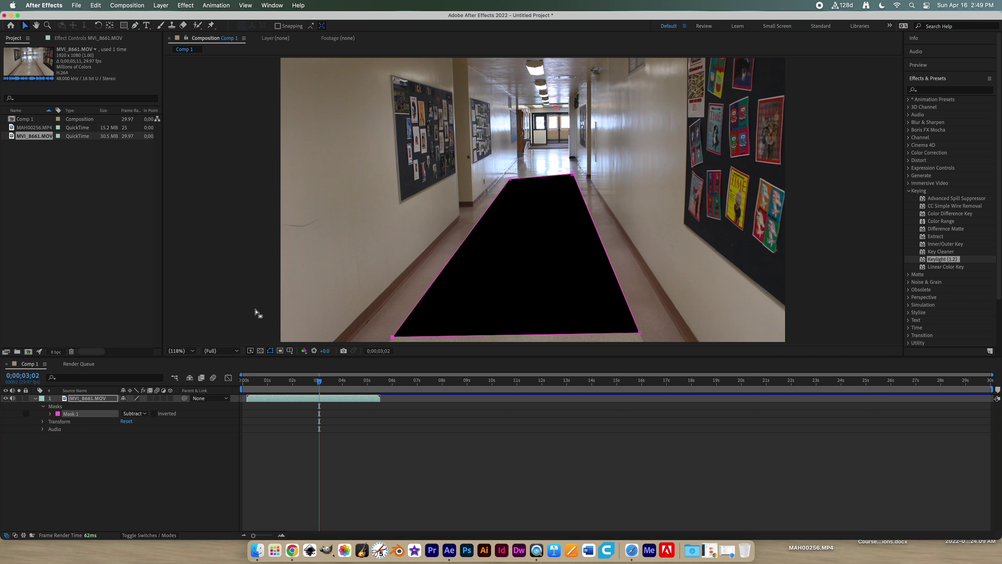
pyautogui.click(251, 296)
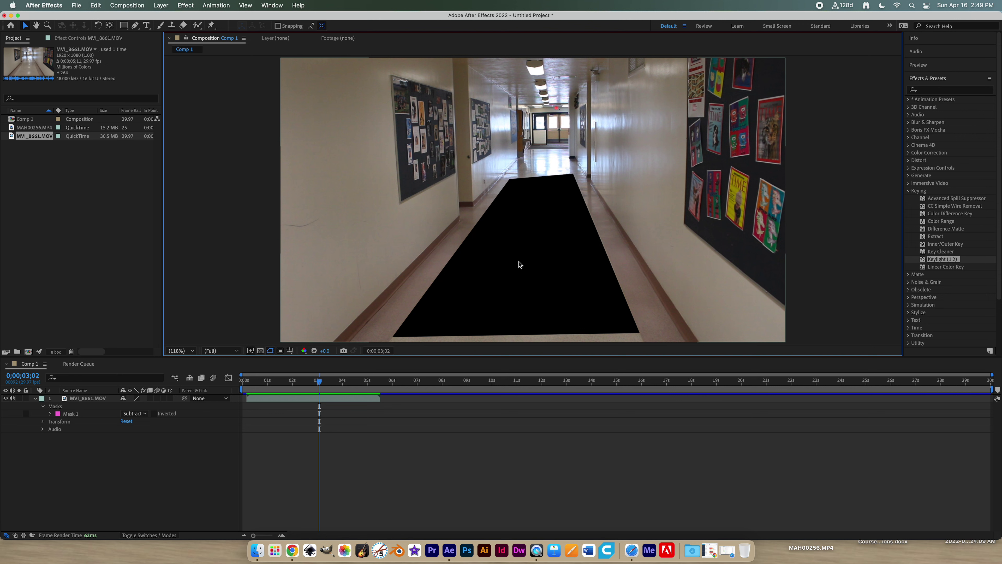
# Import the lava.mp4 clip into the project
pyautogui.click(75, 5)
pyautogui.moveTo(100, 137)
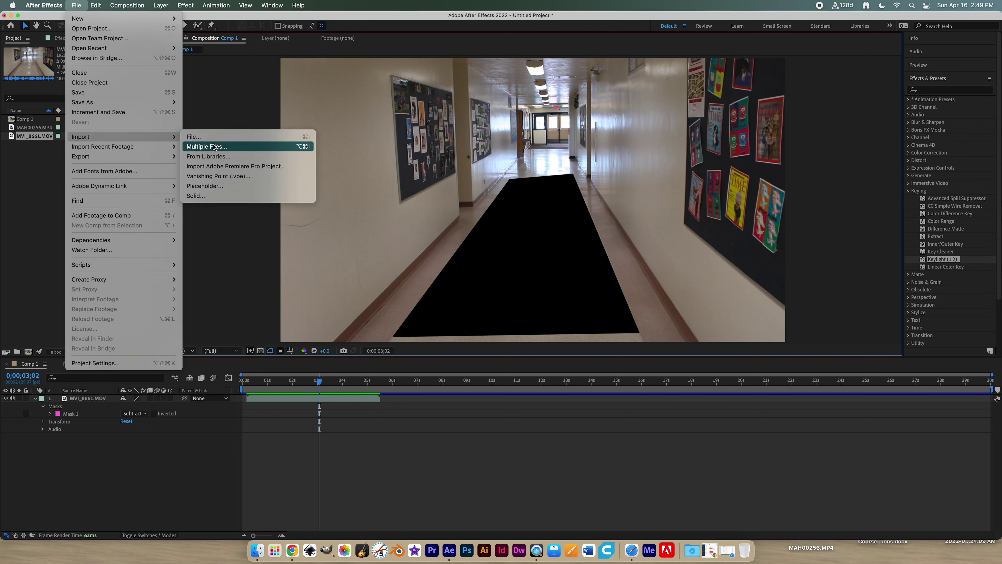
pyautogui.click(206, 138)
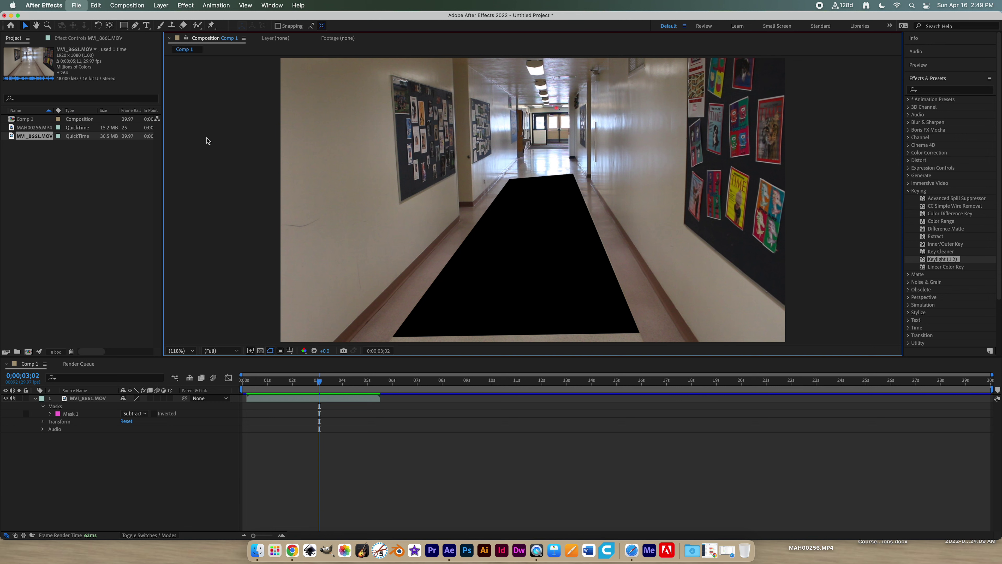
pyautogui.scroll(-5, 414, 165)
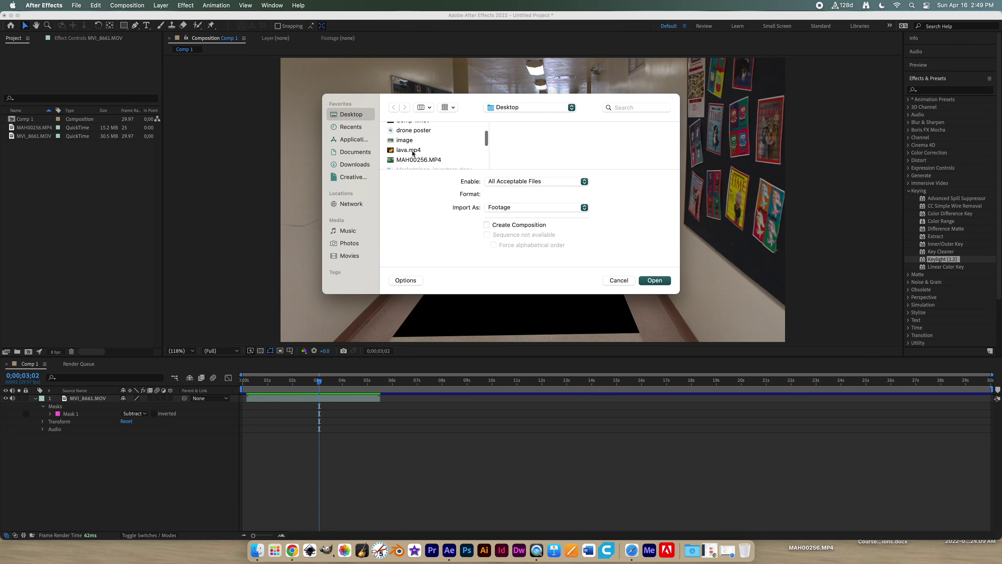
pyautogui.click(413, 151)
pyautogui.click(654, 280)
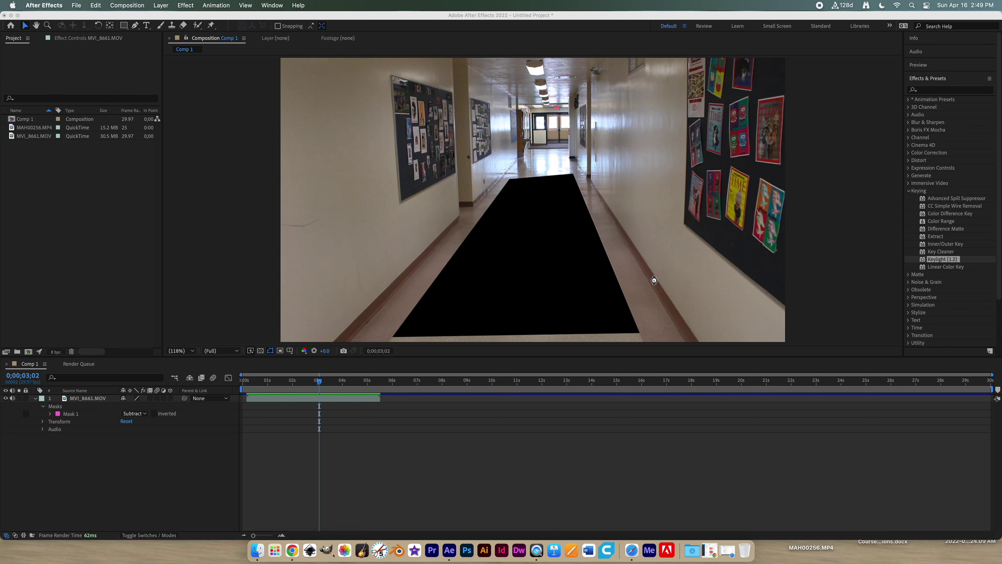
# Place lava.mp4 under the hallway layer, reposition and preview it, then delete that layer
pyautogui.moveTo(11, 128); pyautogui.dragTo(249, 410)
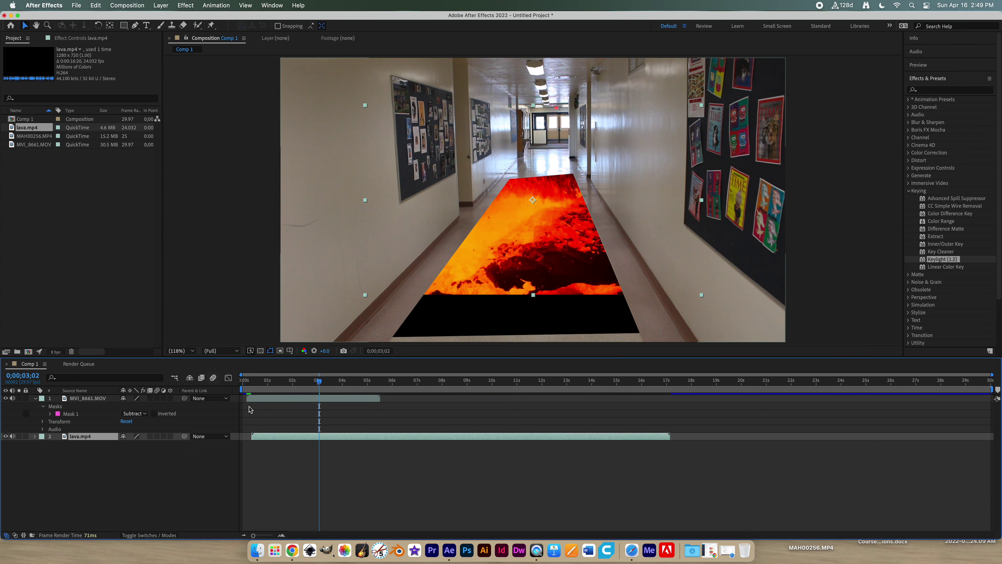
pyautogui.moveTo(319, 382); pyautogui.dragTo(278, 382)
pyautogui.press('space')
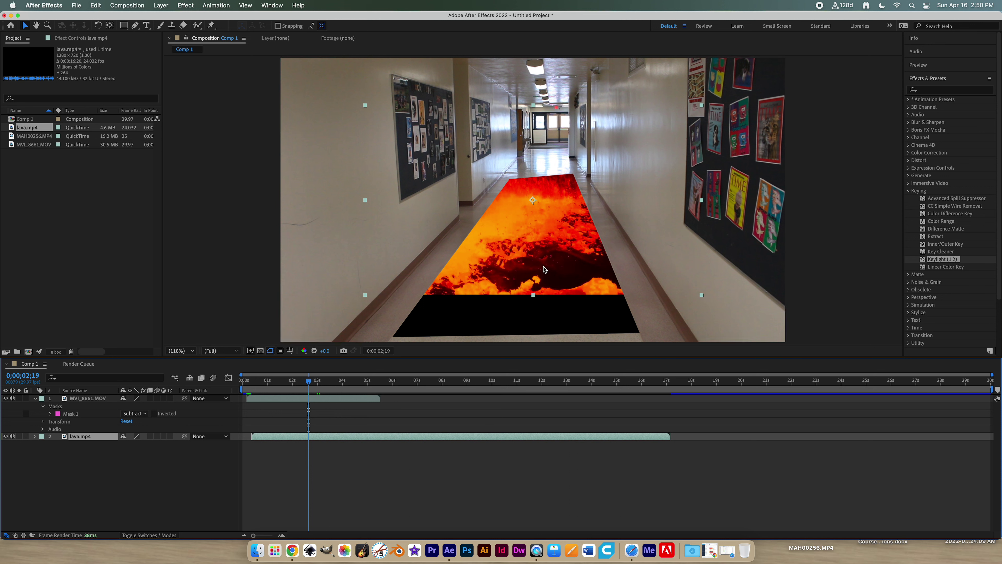
pyautogui.moveTo(537, 274); pyautogui.dragTo(529, 318)
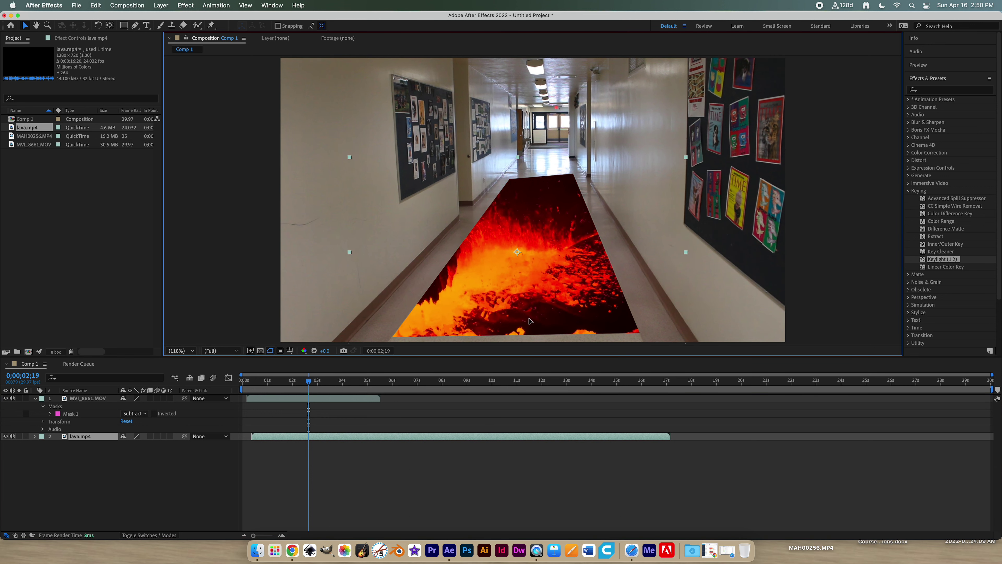
pyautogui.moveTo(309, 383); pyautogui.dragTo(278, 383)
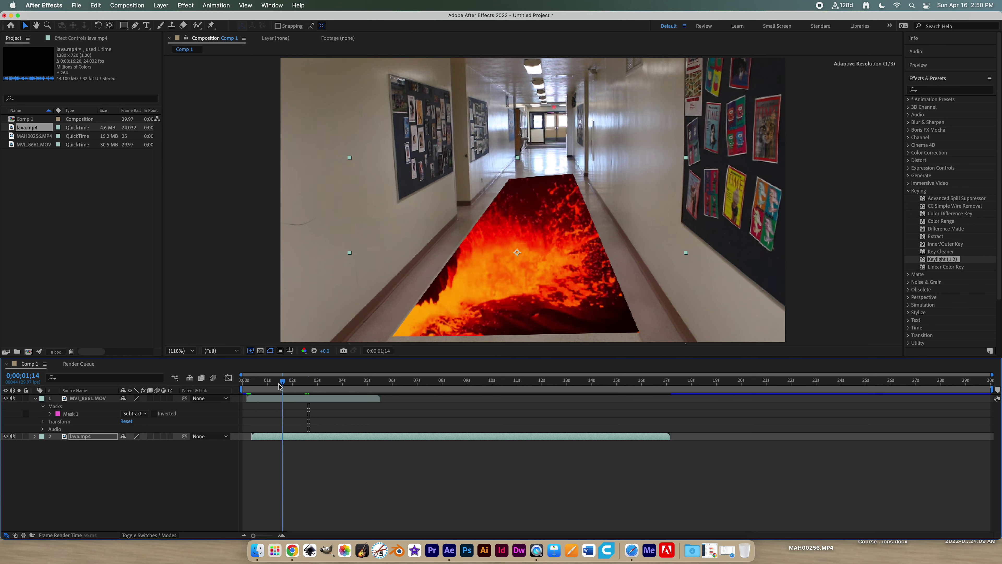
pyautogui.press('space')
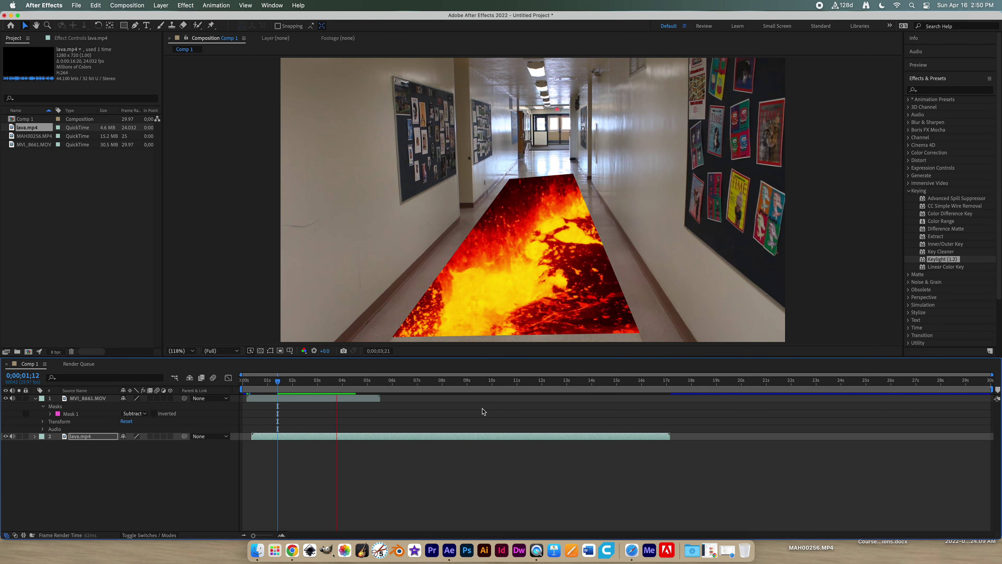
pyautogui.press('space')
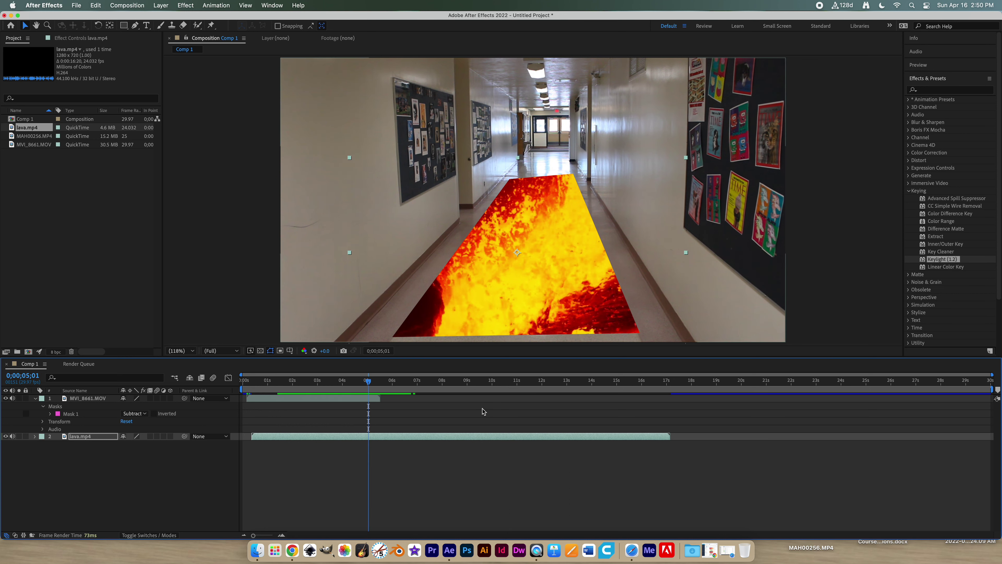
pyautogui.click(428, 436)
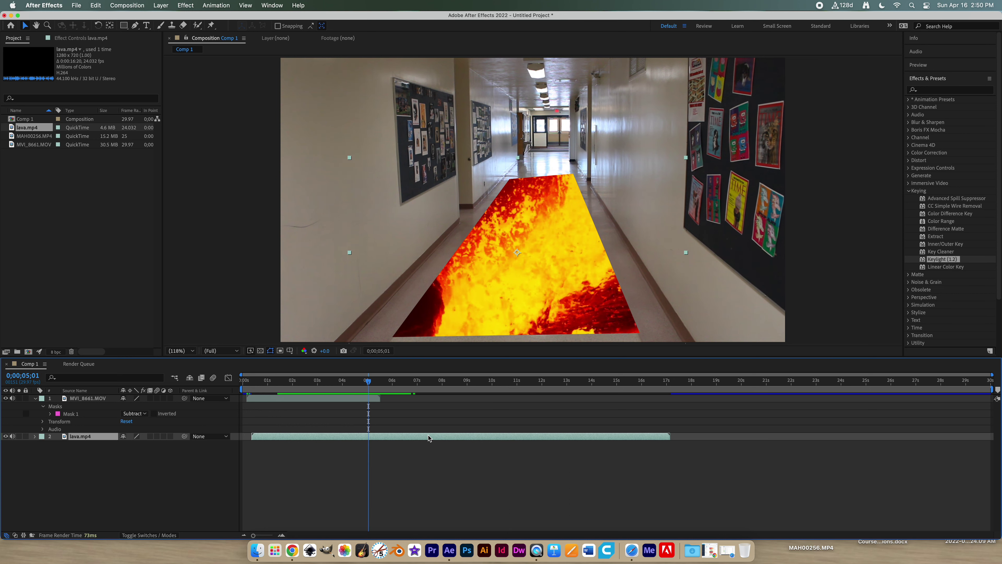
pyautogui.press('Delete')
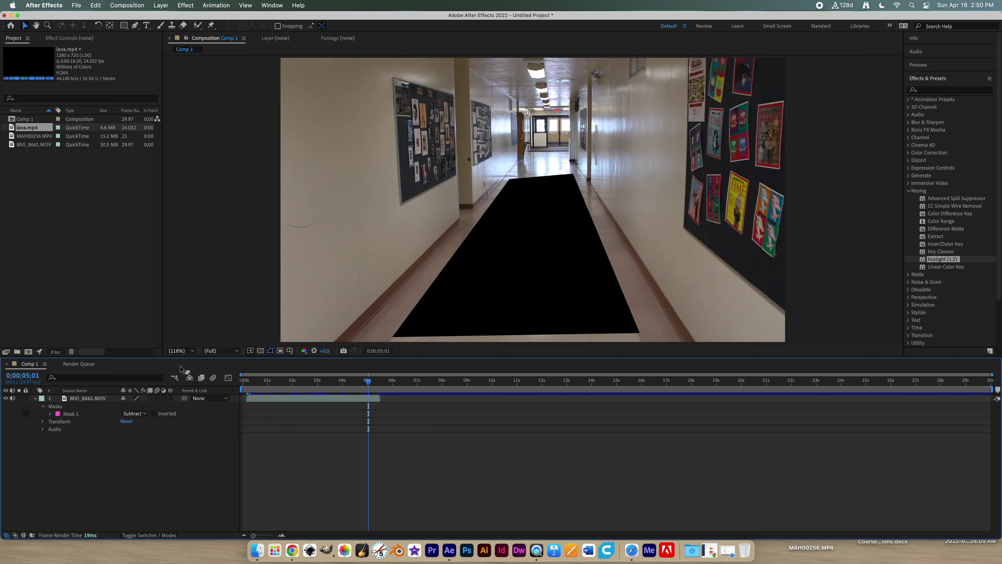
# Queue Comp 1 for rendering as Comp 1_2.mov and collapse the first item's output details
pyautogui.click(76, 5)
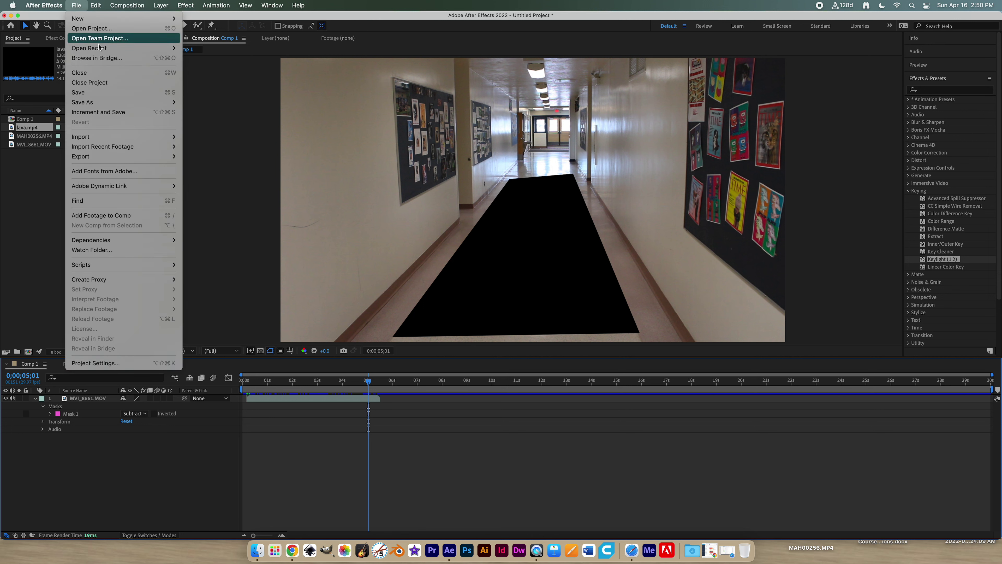
pyautogui.moveTo(140, 6)
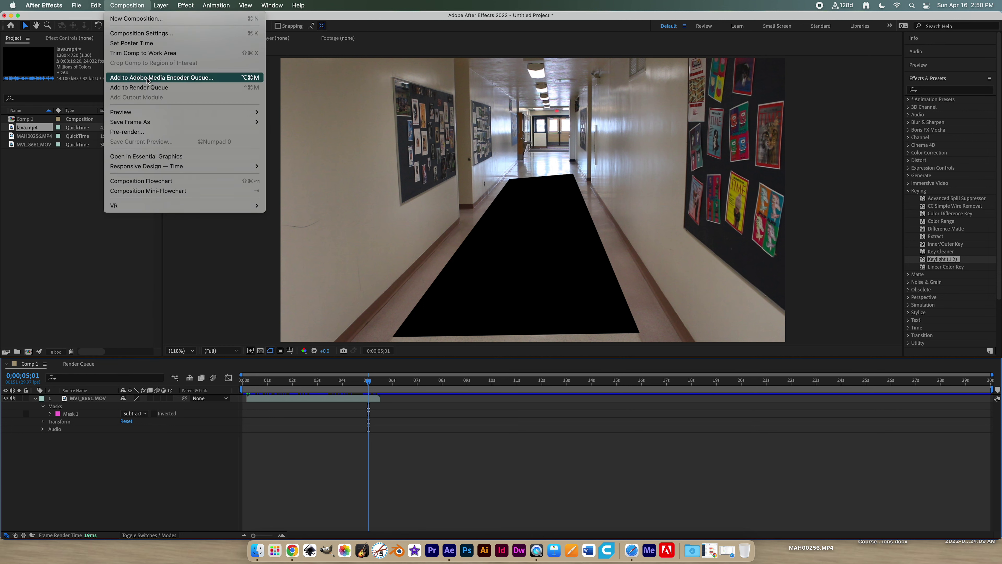
pyautogui.click(148, 88)
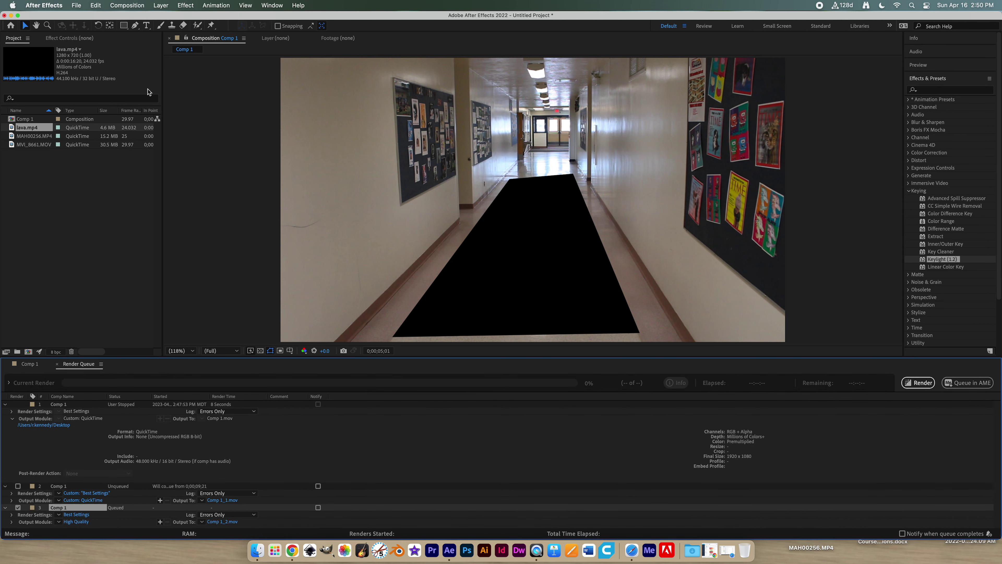
pyautogui.click(12, 419)
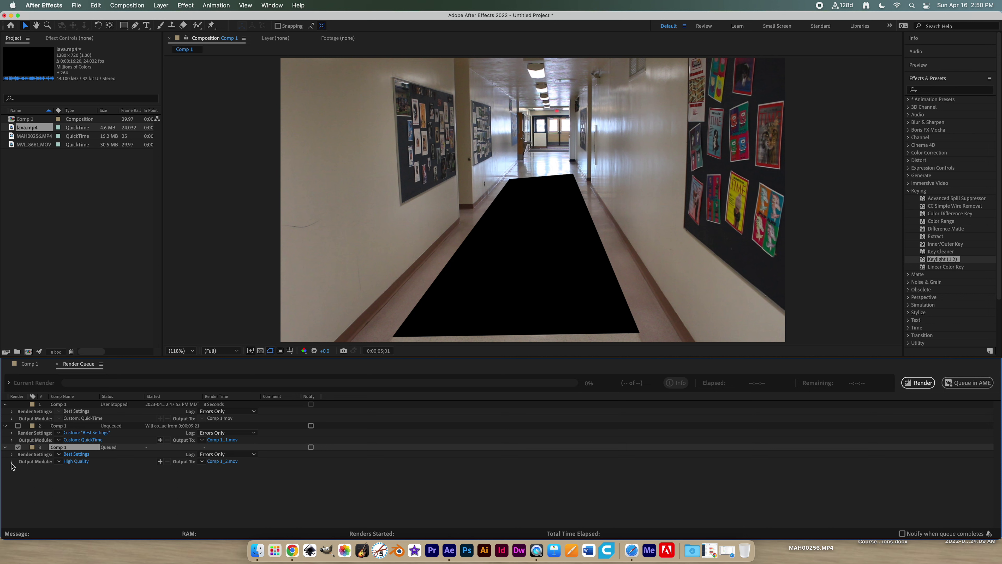
pyautogui.click(59, 462)
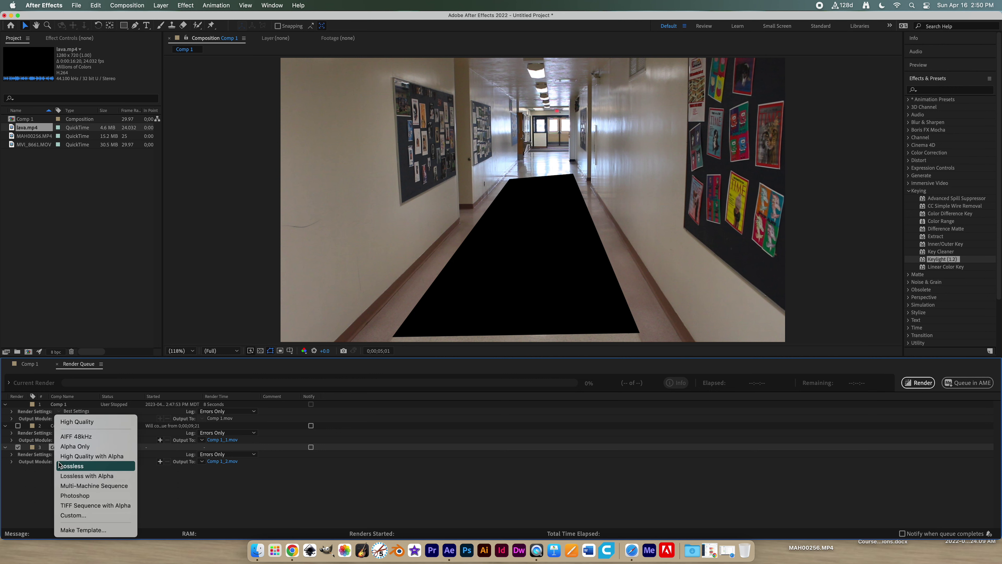
# Set the new item's custom output to QuickTime, None (Uncompressed RGB 8-bit) codec, RGB + Alpha channels
pyautogui.click(75, 515)
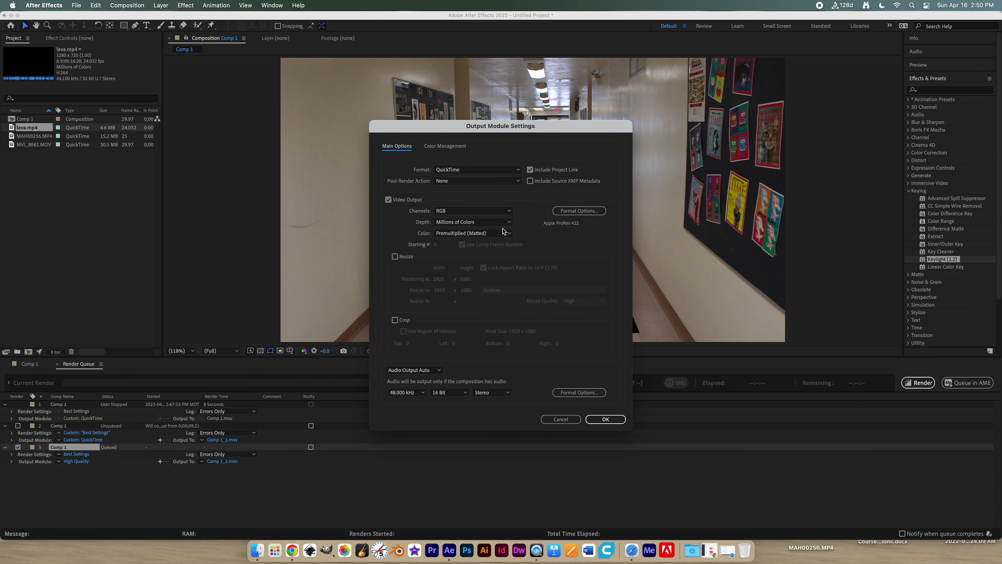
pyautogui.click(509, 211)
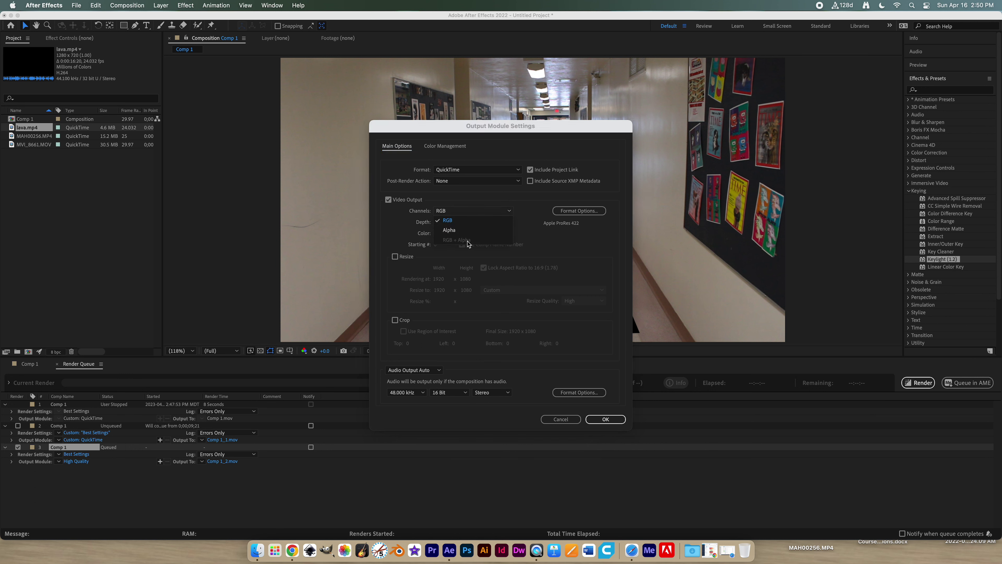
pyautogui.click(534, 212)
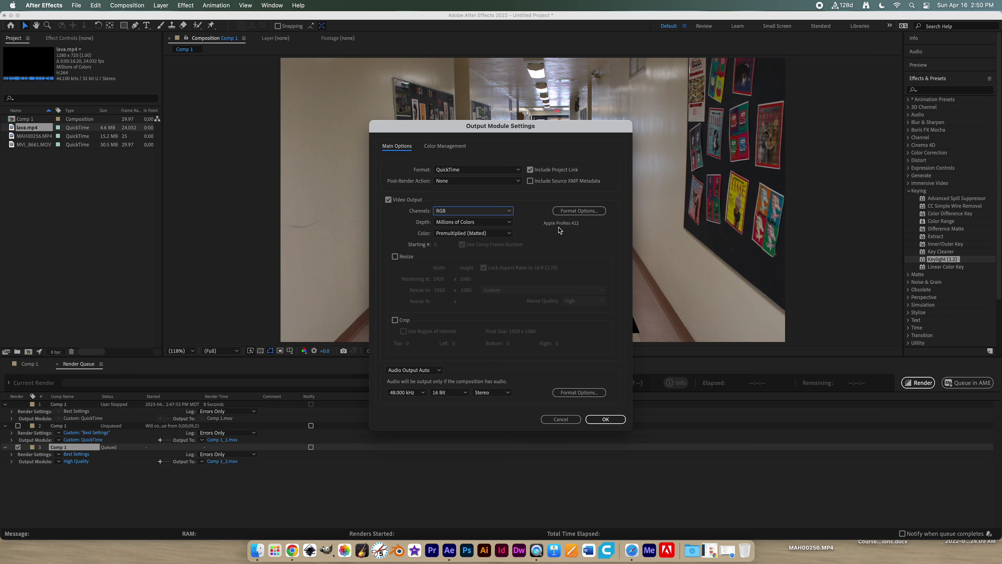
pyautogui.click(509, 223)
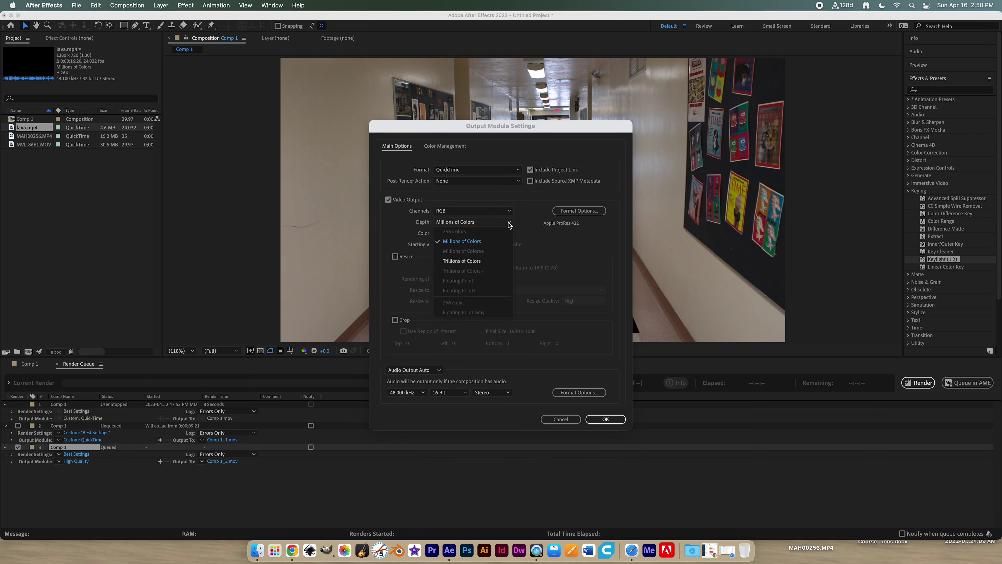
pyautogui.click(543, 213)
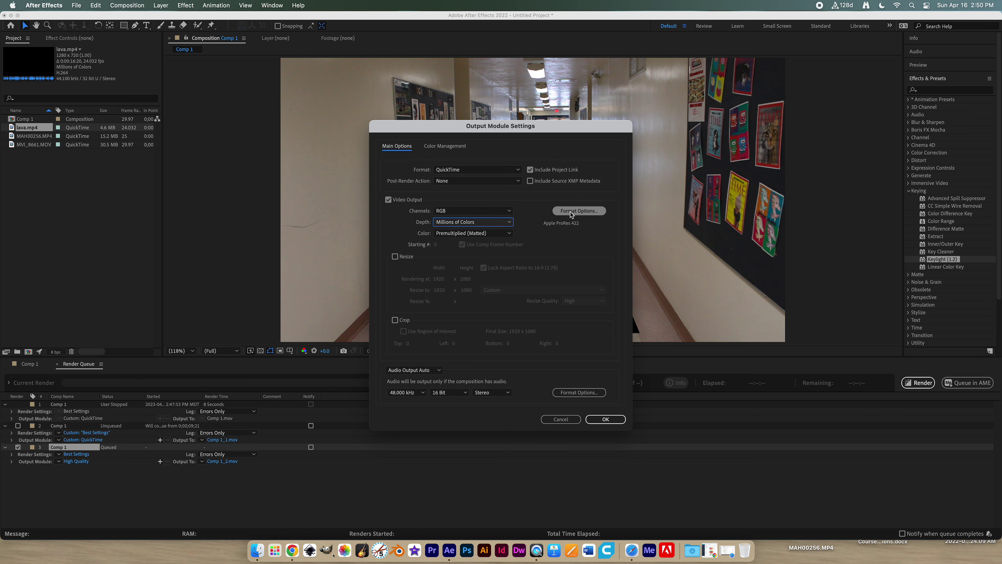
pyautogui.click(575, 213)
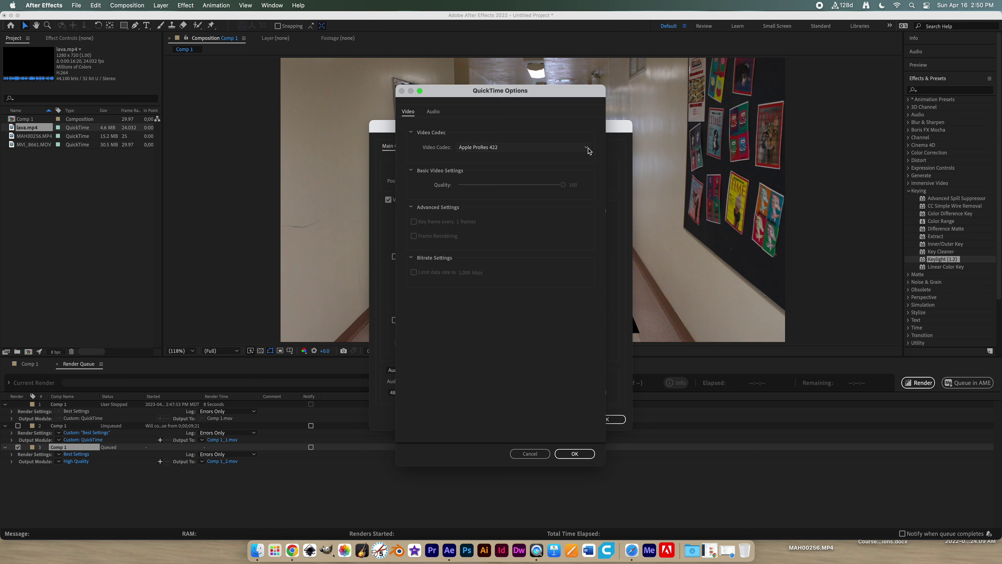
pyautogui.click(588, 148)
pyautogui.click(525, 345)
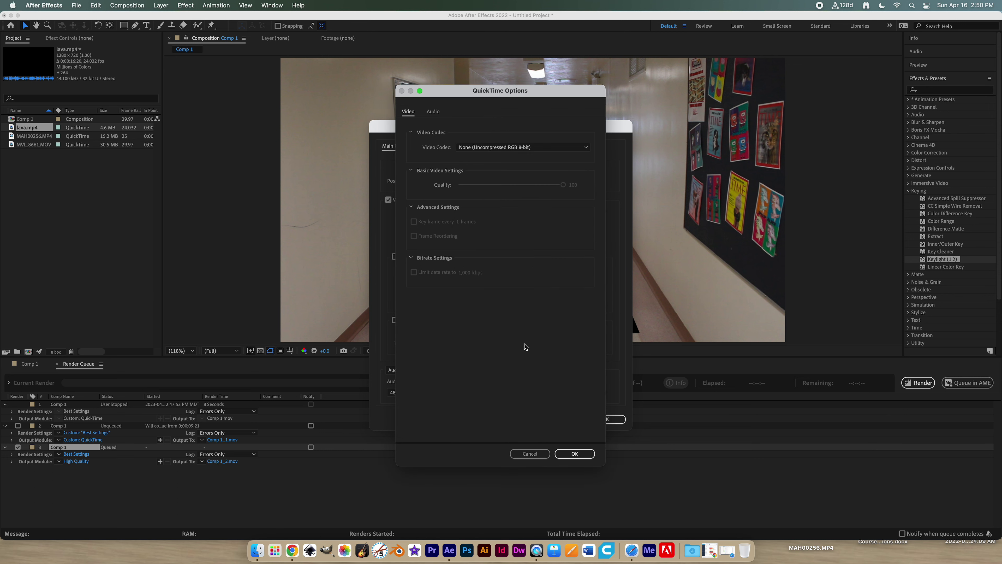
pyautogui.click(574, 454)
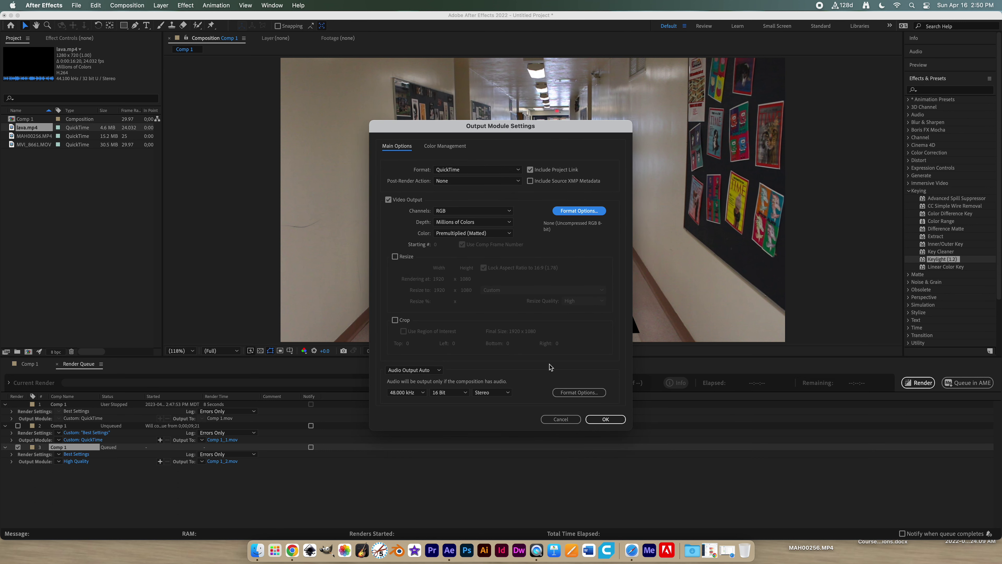
pyautogui.click(509, 212)
pyautogui.click(497, 242)
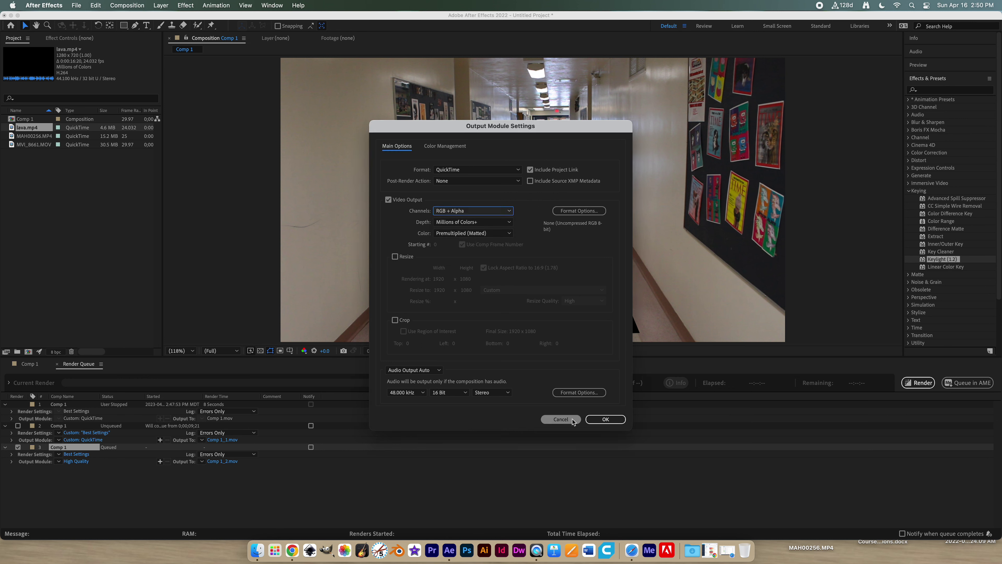